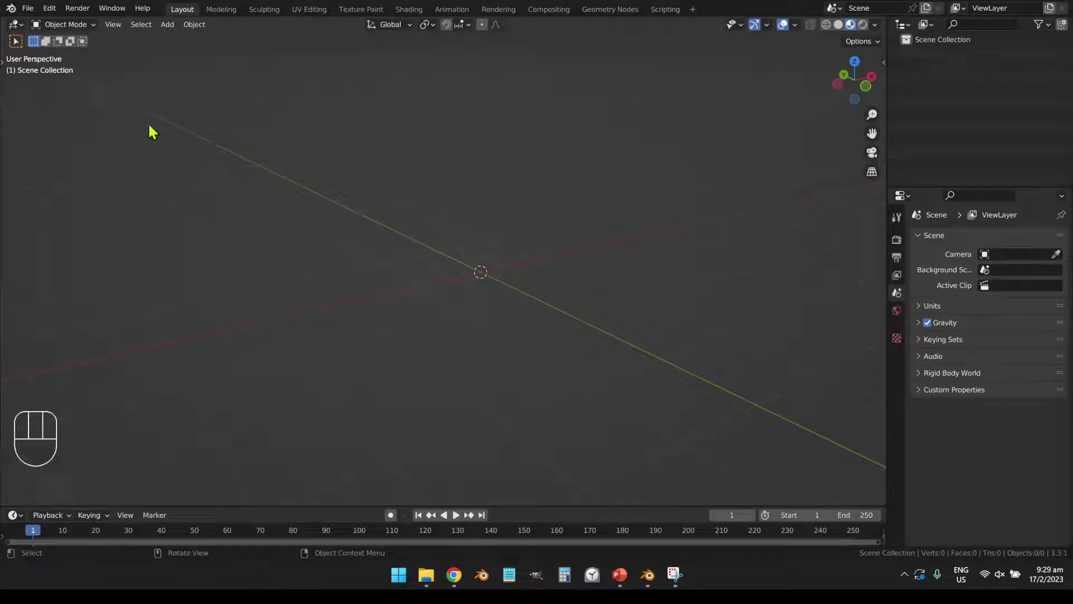
Step: Import Pup.glb from the Desktop as a glTF 2.0 file
{"action": "left_click", "coordinate": [28, 9]}
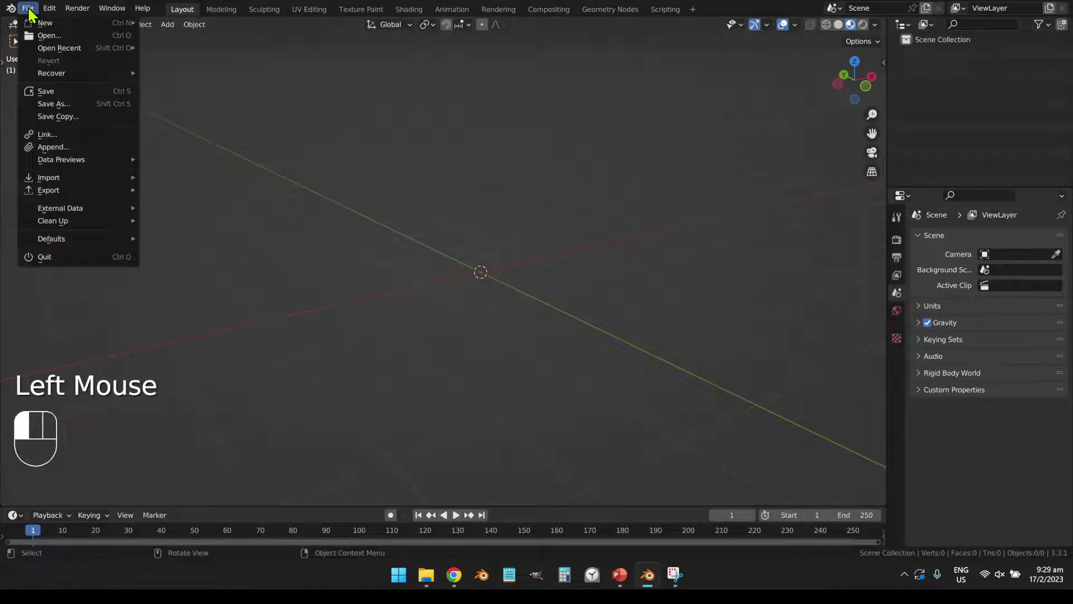
{"action": "mouse_move", "coordinate": [116, 180]}
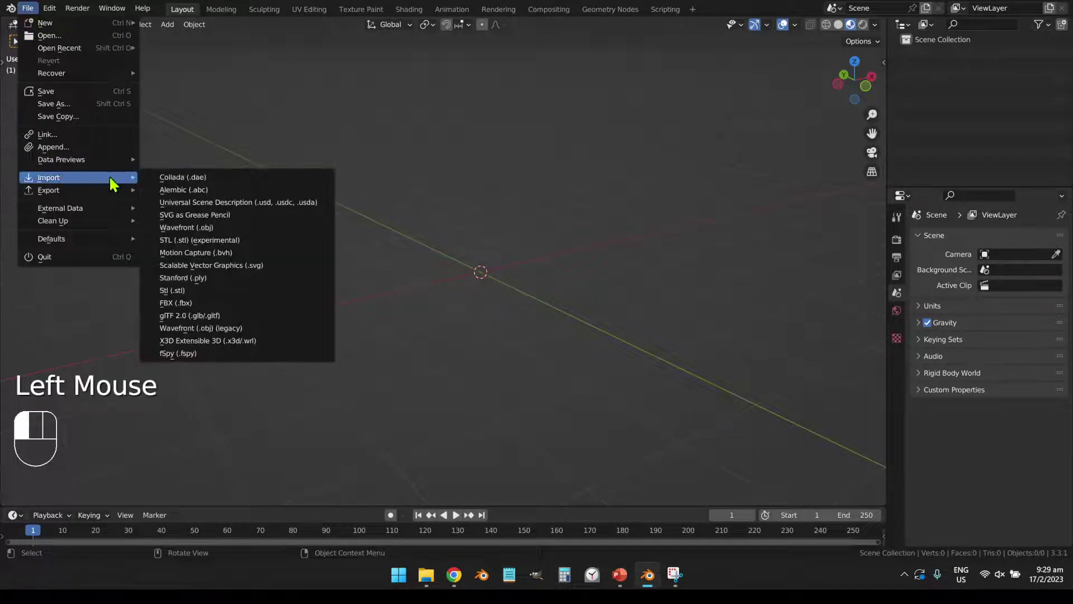
{"action": "left_click", "coordinate": [290, 315]}
{"action": "left_click", "coordinate": [386, 324]}
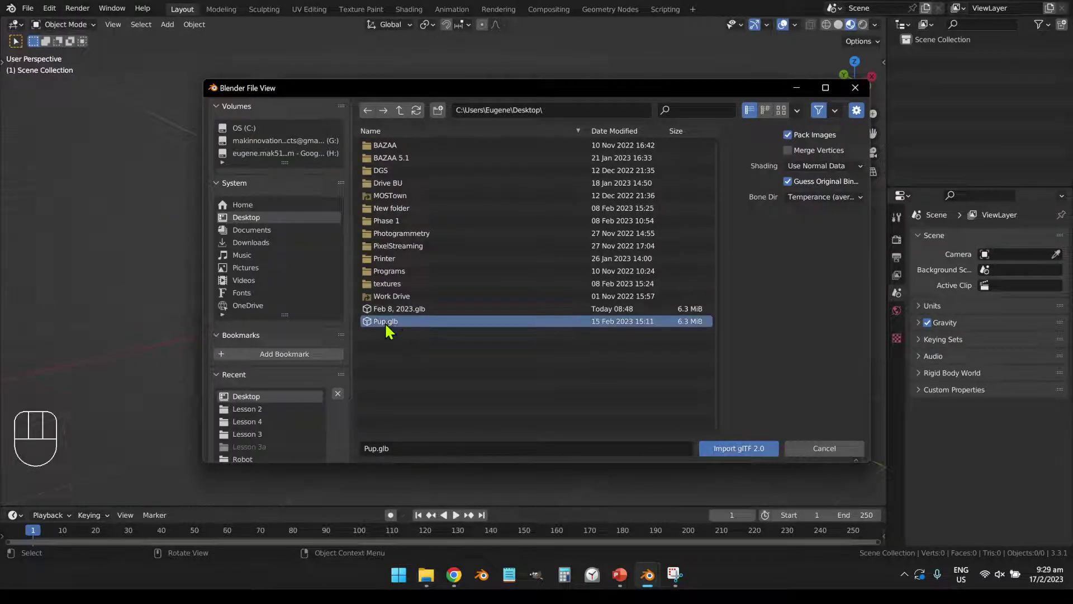
{"action": "left_click", "coordinate": [768, 450]}
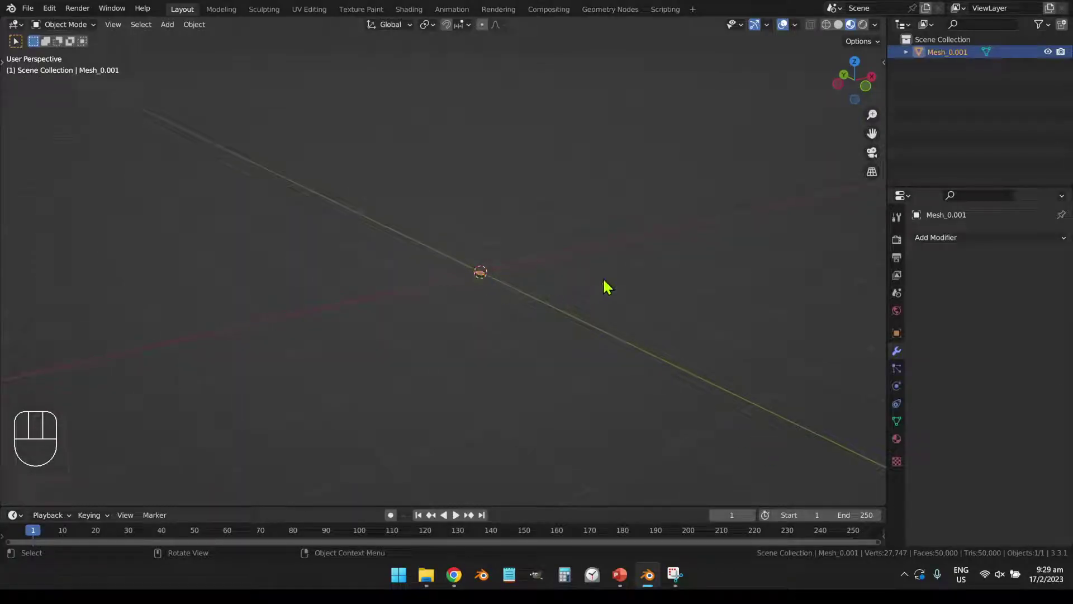
Step: Frame the puppy scan in solid X-ray shading, select it and enter Edit Mode
{"action": "key", "text": "Home"}
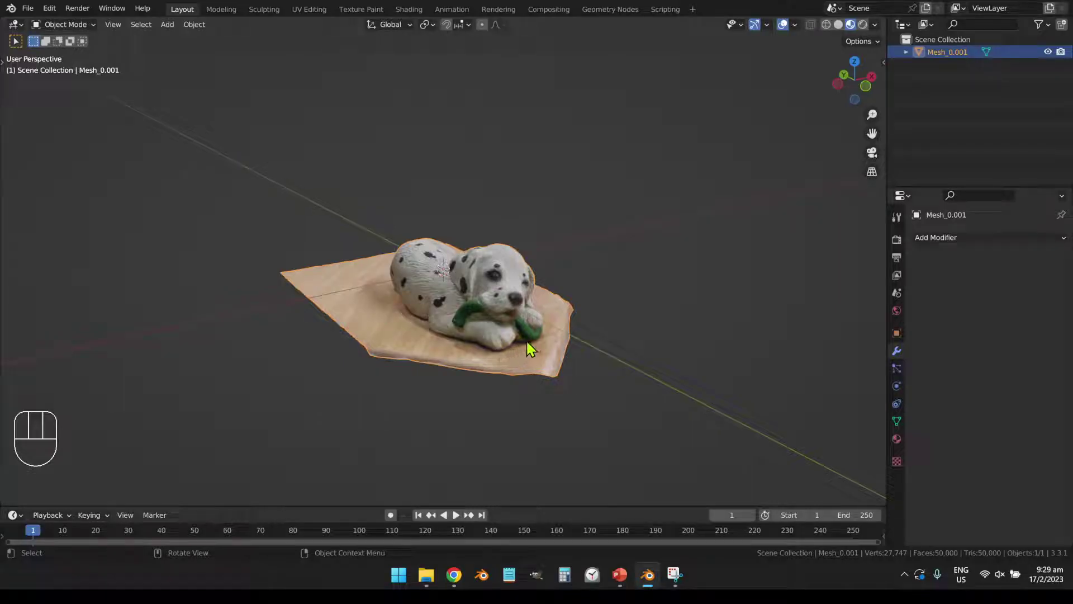
{"action": "left_click", "coordinate": [839, 24]}
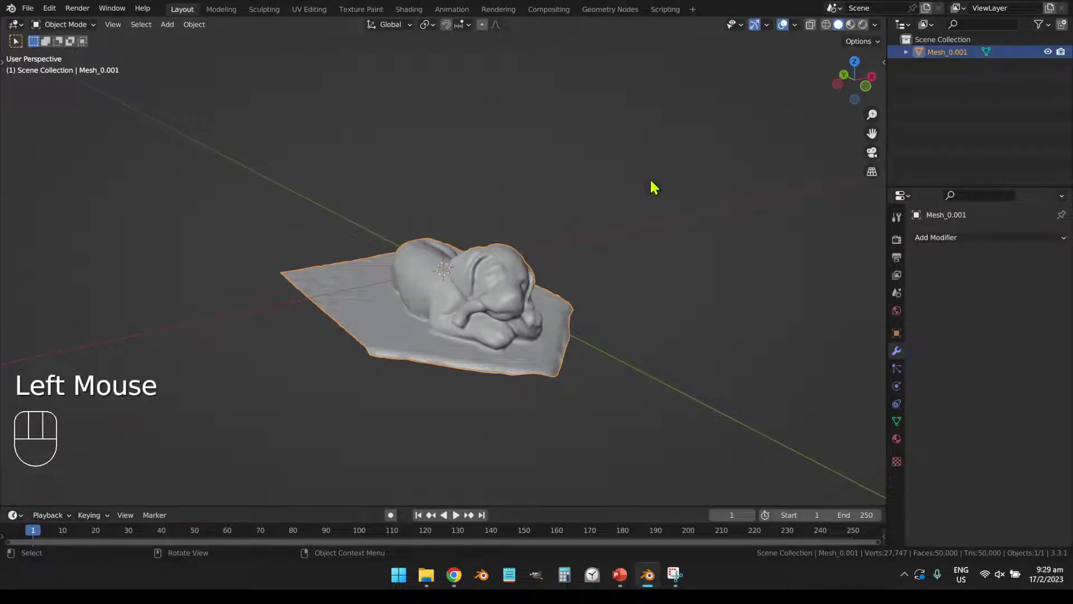
{"action": "key", "text": "alt+z"}
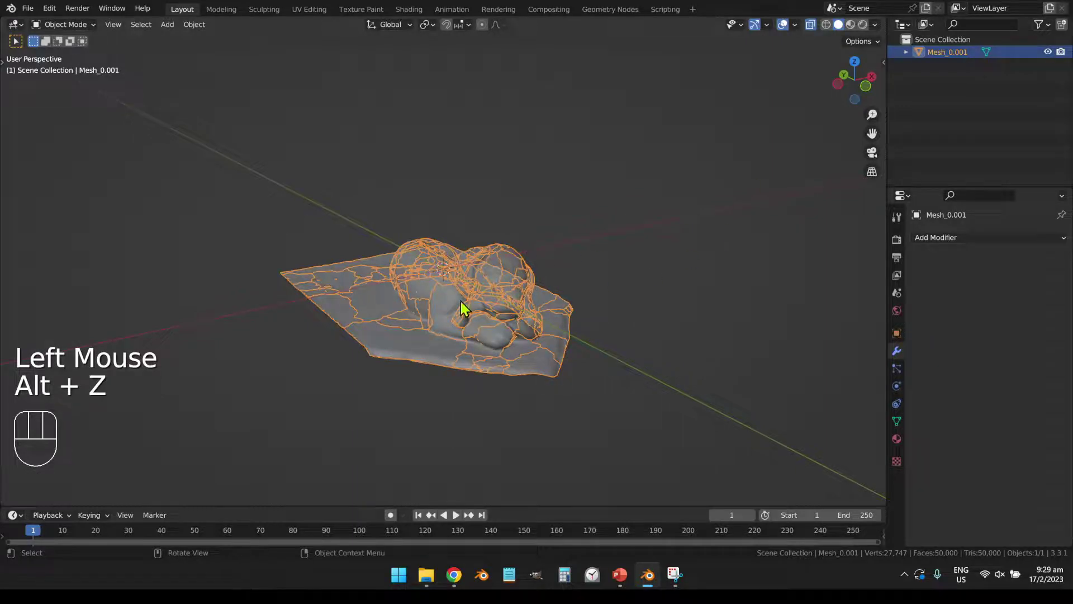
{"action": "middle_click_drag", "start_coordinate": [461, 302], "coordinate": [411, 326]}
{"action": "middle_click_drag", "start_coordinate": [493, 341], "coordinate": [512, 304]}
{"action": "middle_click_drag", "start_coordinate": [462, 335], "coordinate": [540, 326]}
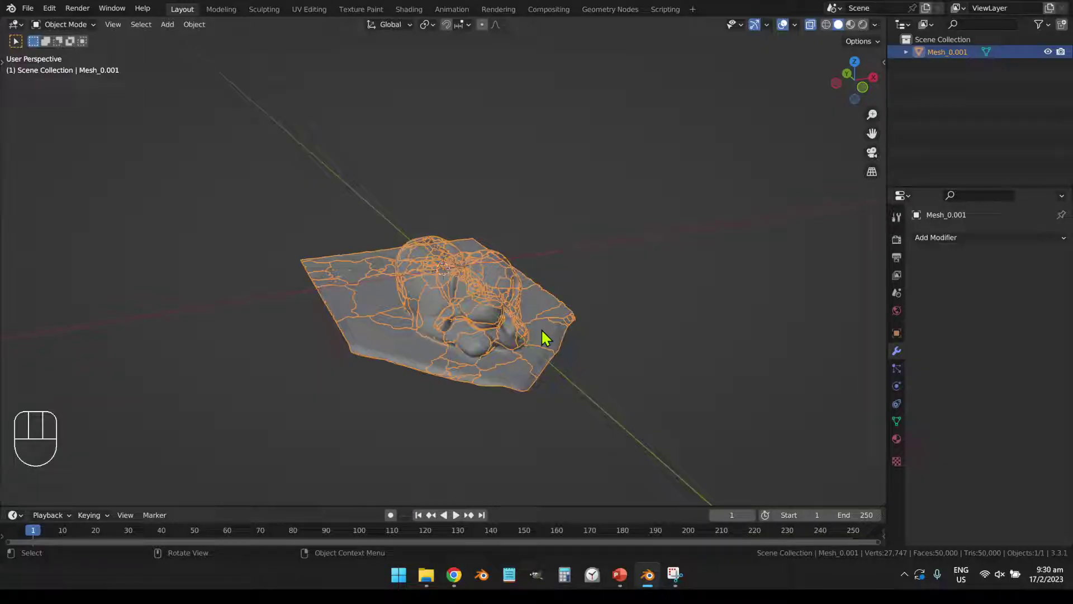
{"action": "left_click", "coordinate": [502, 322]}
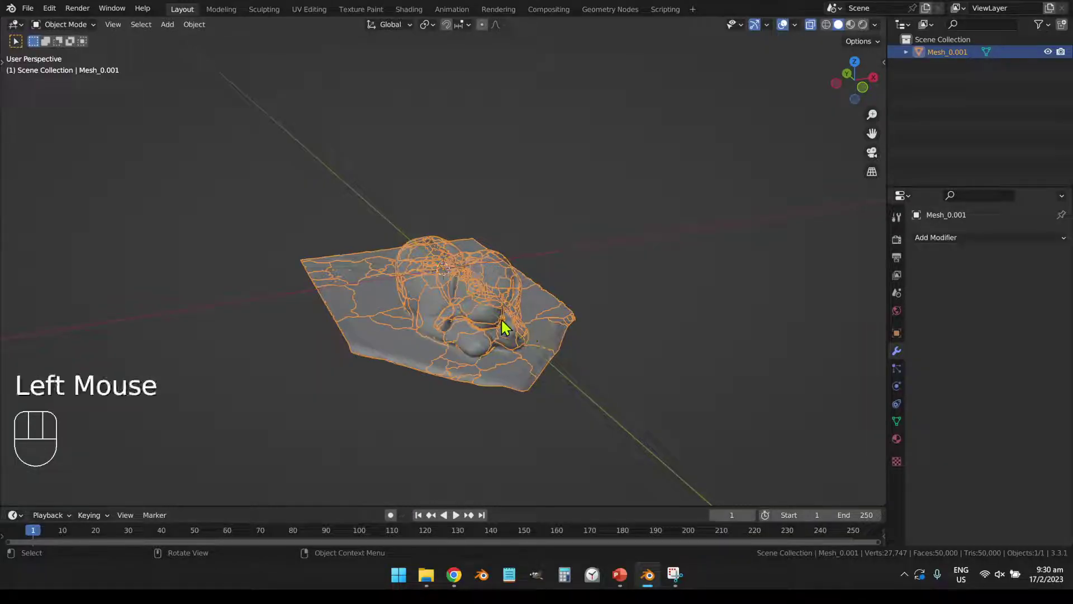
{"action": "key", "text": "Tab"}
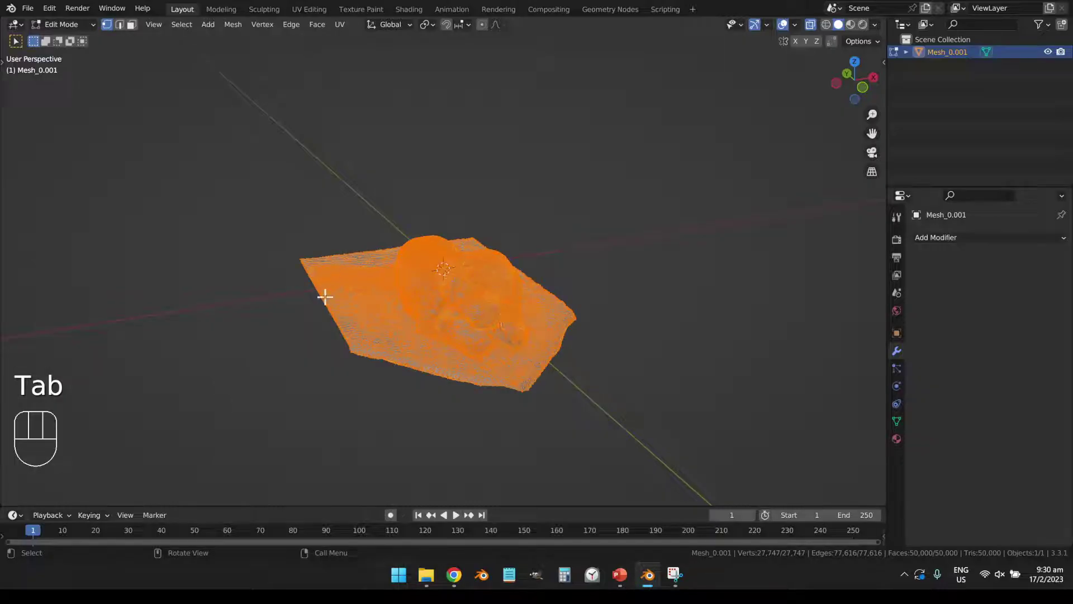
Step: Select all vertices, merge by distance to remove 2,539 duplicates, then return to Object Mode
{"action": "left_click", "coordinate": [640, 376]}
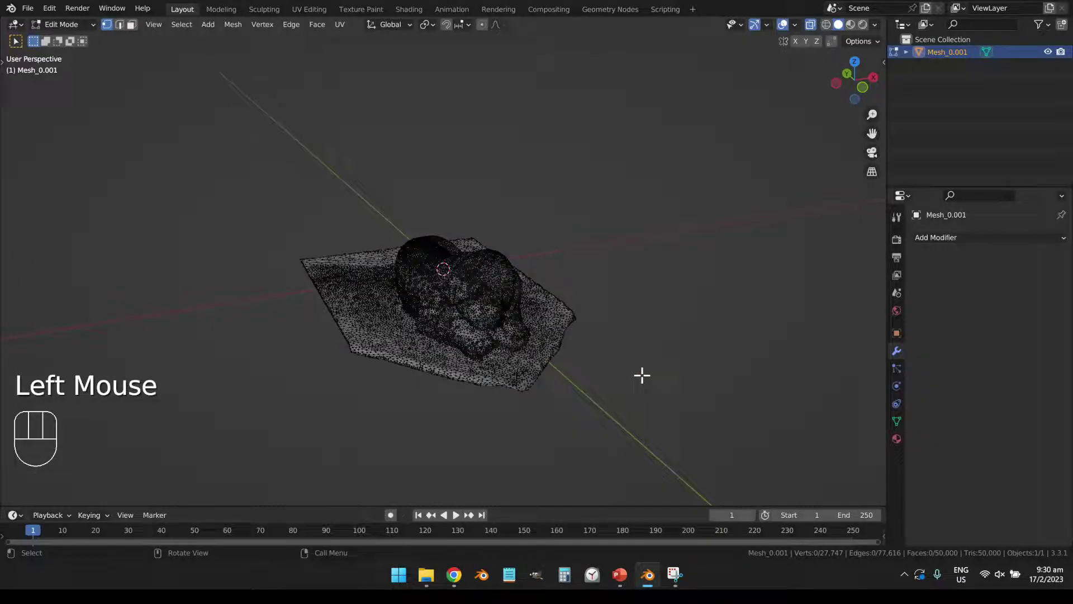
{"action": "key", "text": "a"}
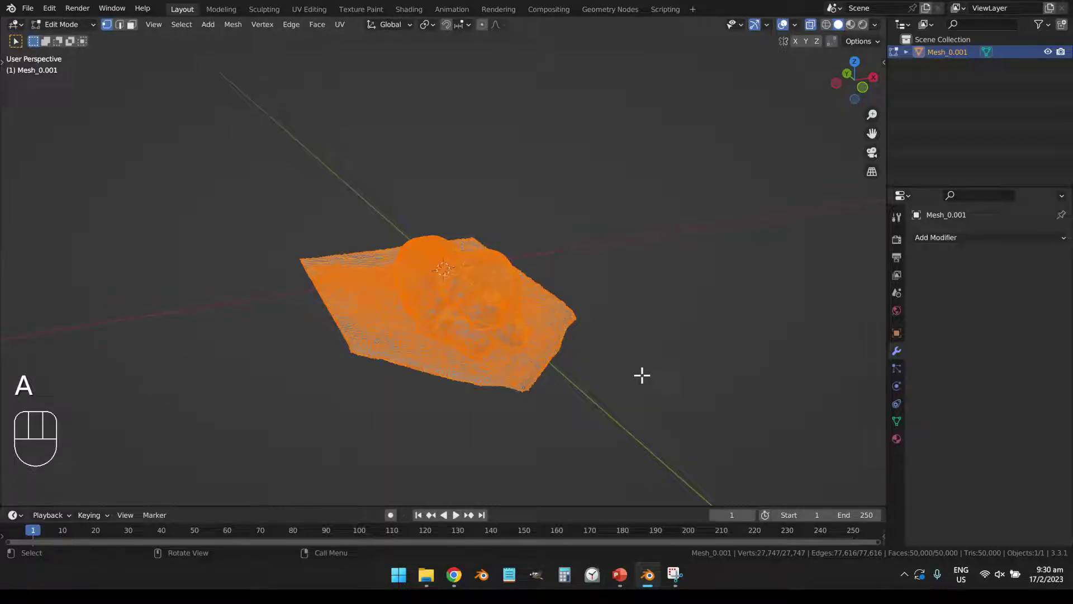
{"action": "key", "text": "m"}
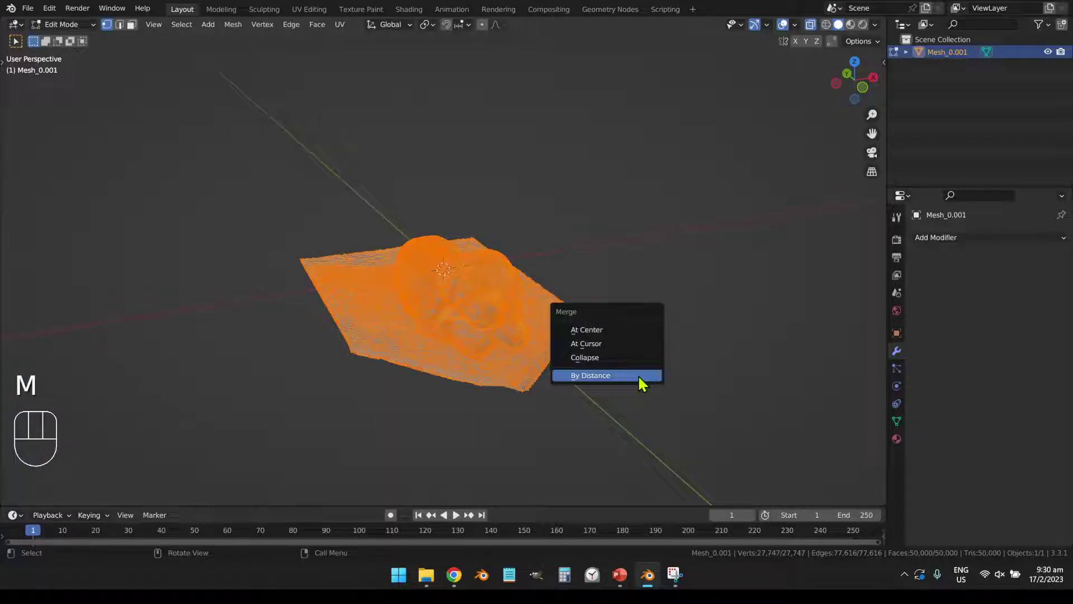
{"action": "left_click", "coordinate": [607, 376]}
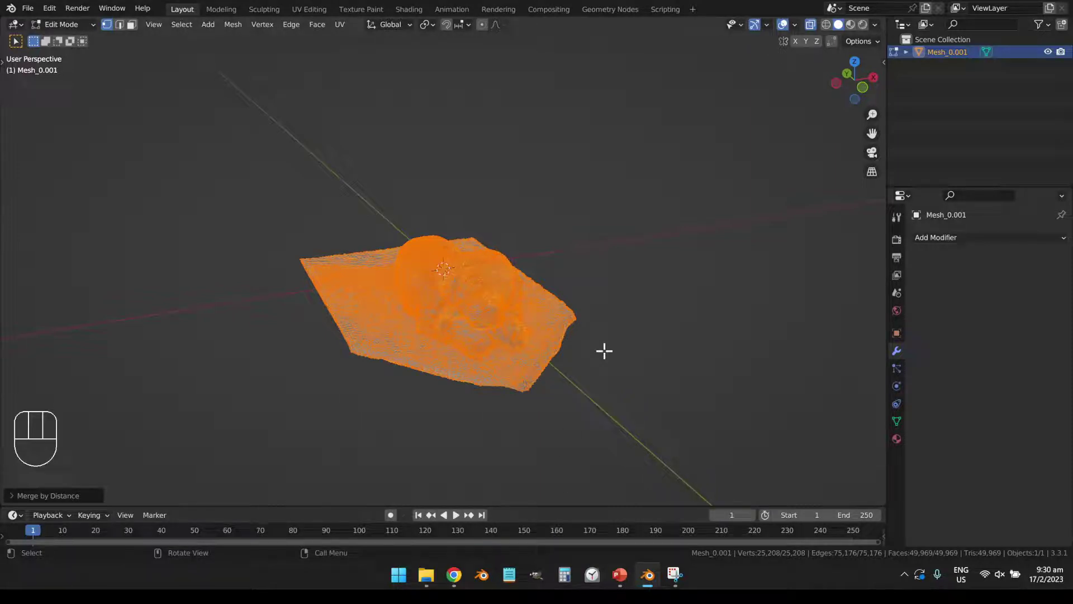
{"action": "key", "text": "Tab"}
Step: Re-enter Edit Mode with all 25,208 vertices selected, zoomed into the front view
{"action": "middle_click_drag", "start_coordinate": [486, 287], "coordinate": [501, 263]}
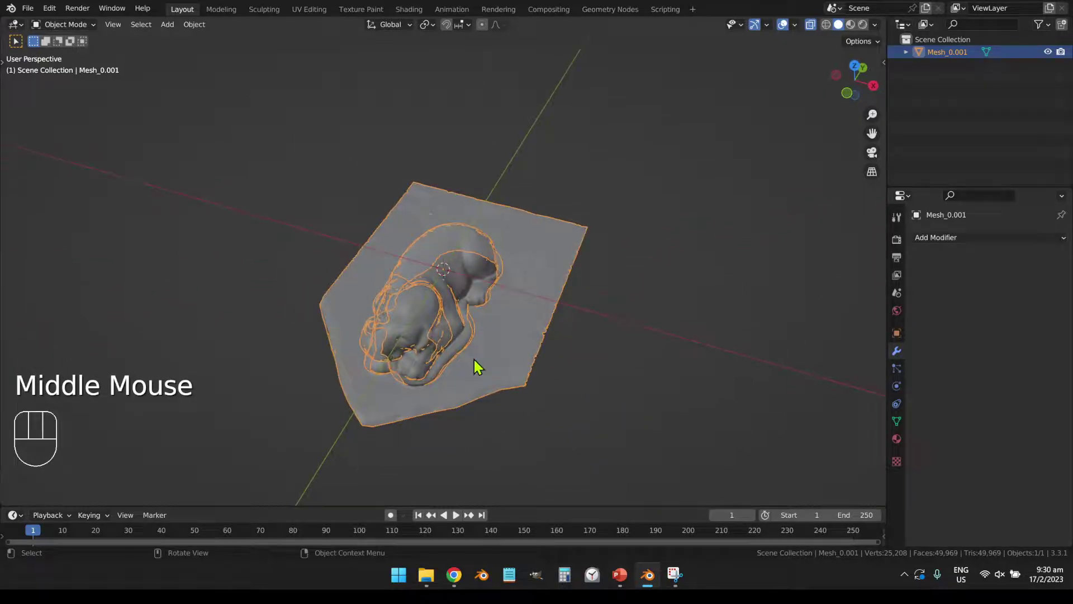
{"action": "middle_click_drag", "start_coordinate": [477, 366], "coordinate": [527, 330]}
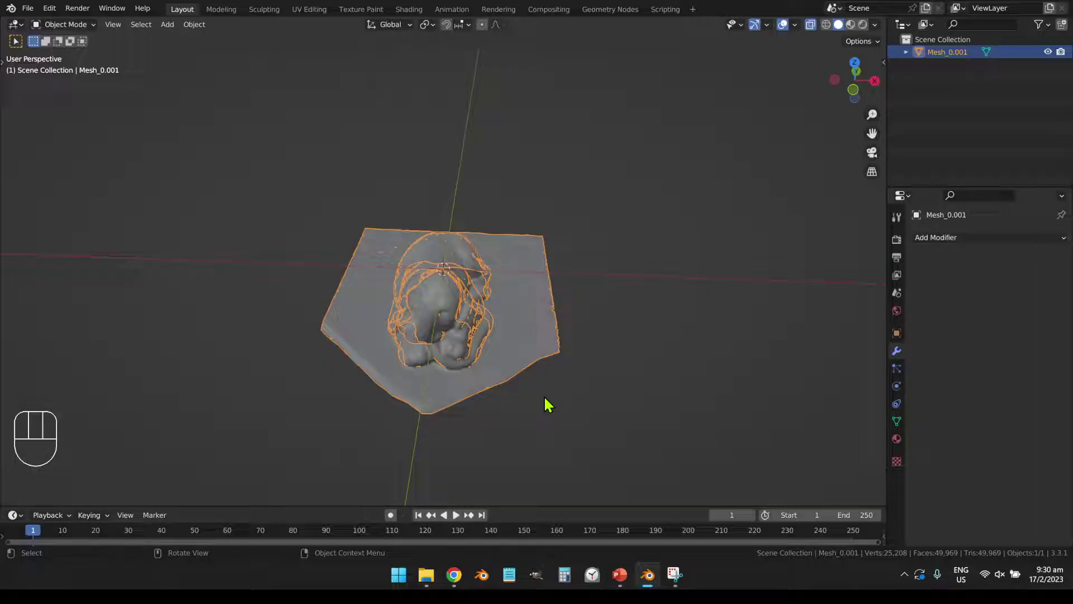
{"action": "key", "text": "Tab"}
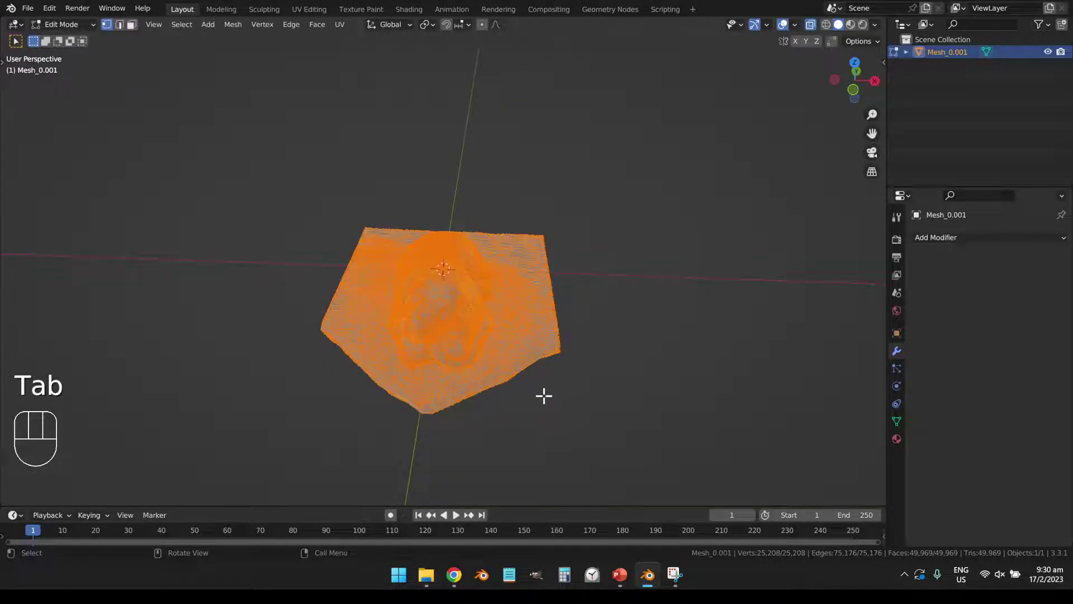
{"action": "left_click", "coordinate": [582, 407]}
{"action": "key", "text": "a"}
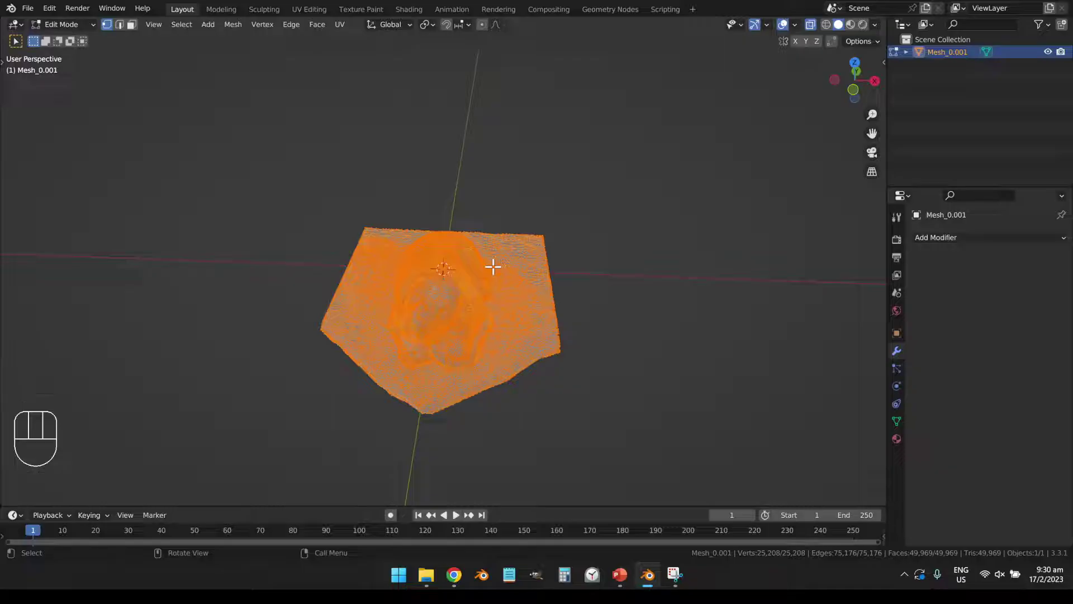
{"action": "key", "text": "KP_1"}
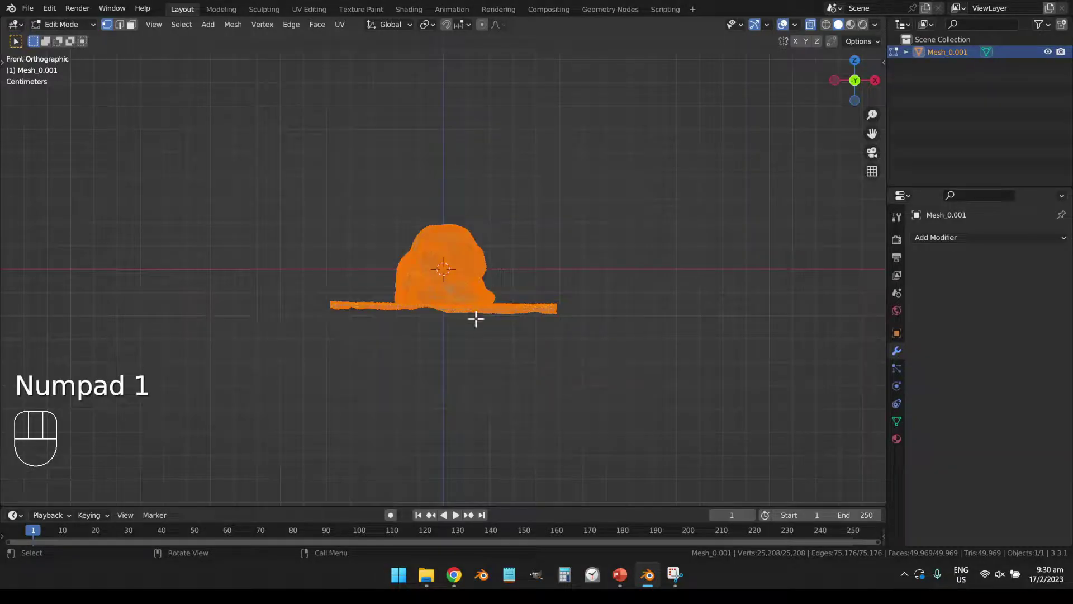
{"action": "scroll", "coordinate": [463, 318], "scroll_direction": "up", "scroll_amount": 2}
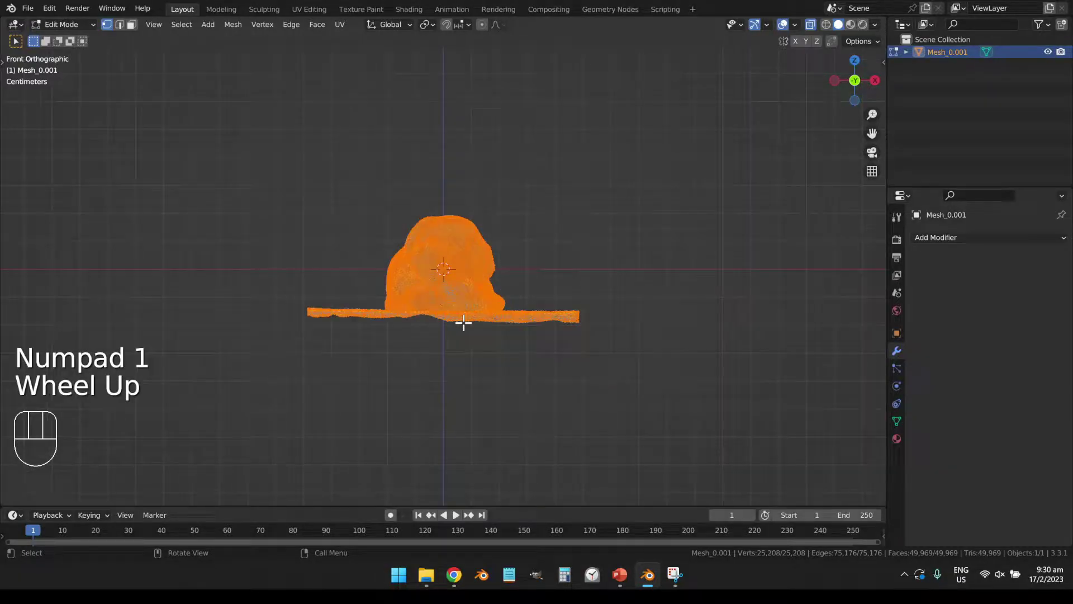
Step: Bisect the mesh with a cut line drawn along the top of the base
{"action": "left_click", "coordinate": [232, 28]}
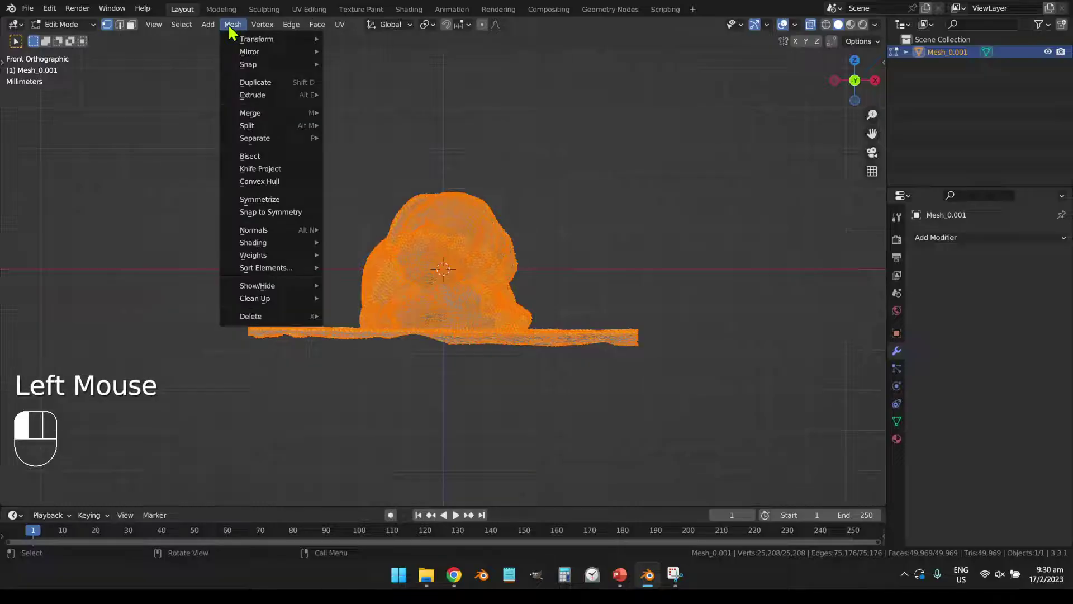
{"action": "left_click", "coordinate": [272, 157]}
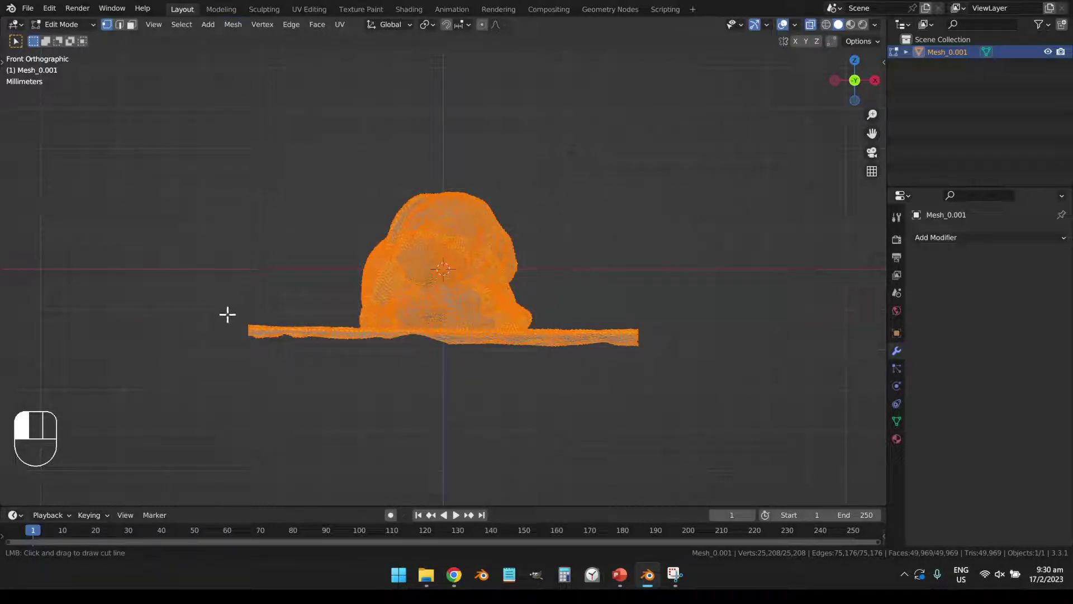
{"action": "left_click_drag", "start_coordinate": [213, 318], "coordinate": [705, 328]}
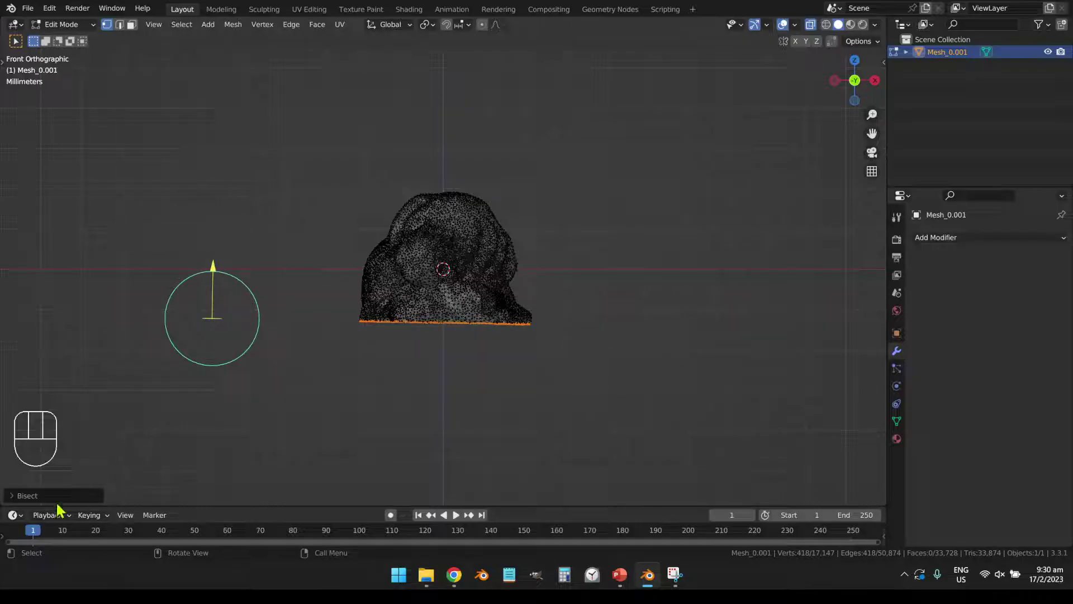
Step: Enable Clear Inner to discard the base slab and nudge the cut plane lower
{"action": "left_click", "coordinate": [27, 495]}
{"action": "left_click", "coordinate": [82, 465]}
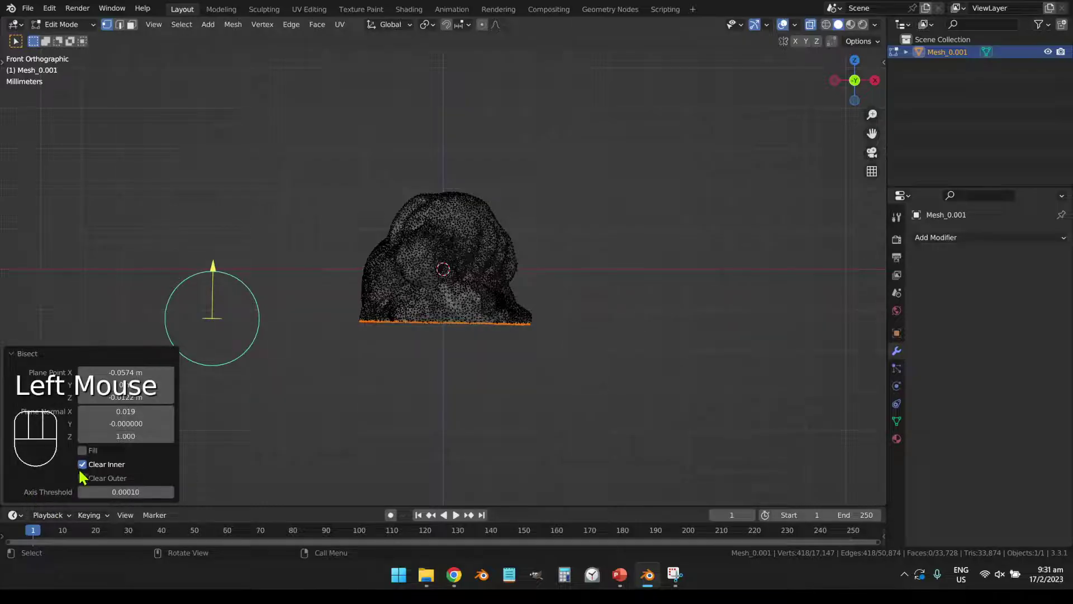
{"action": "left_click", "coordinate": [82, 464]}
{"action": "left_click", "coordinate": [22, 353]}
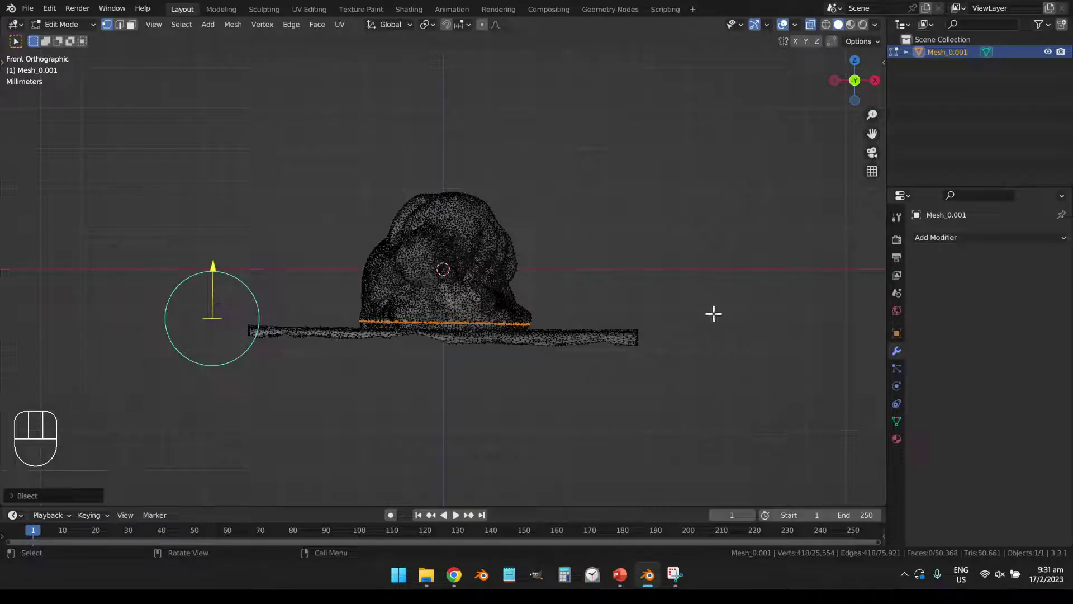
{"action": "left_click", "coordinate": [26, 496]}
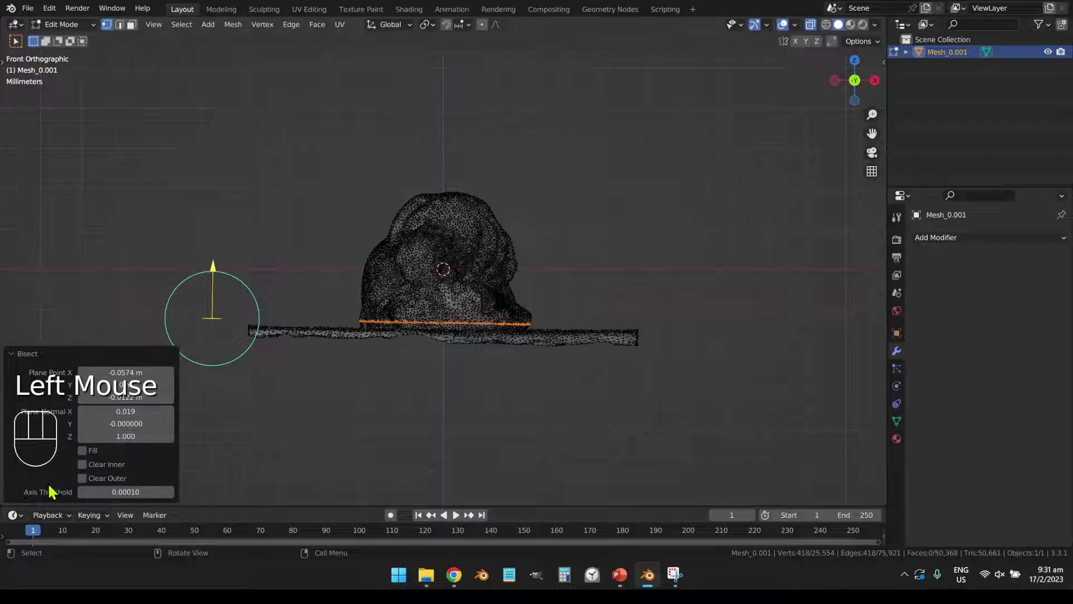
{"action": "left_click", "coordinate": [83, 464]}
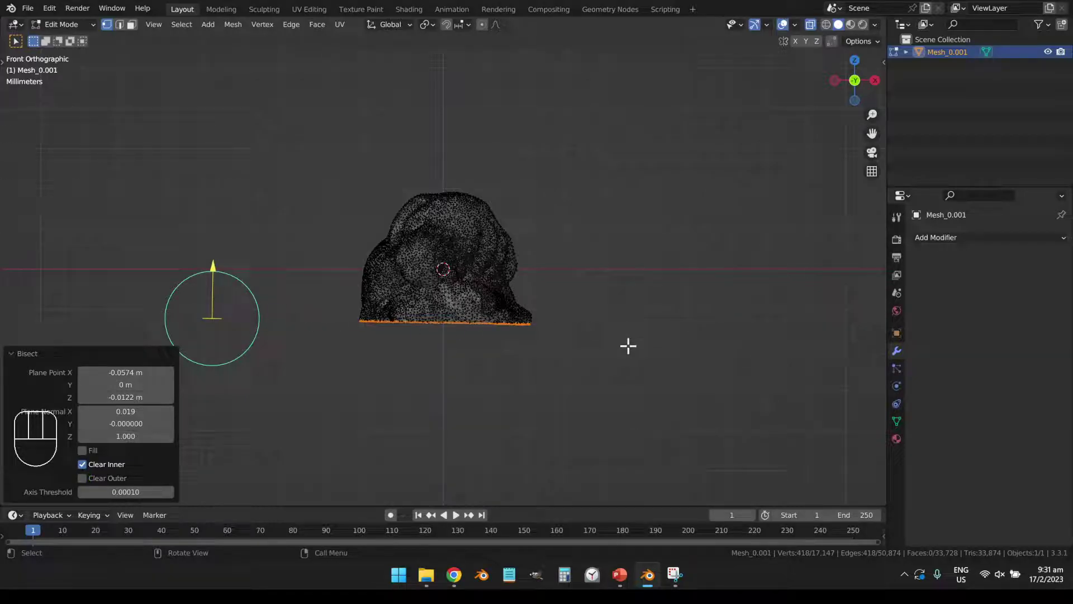
{"action": "left_click", "coordinate": [82, 468]}
{"action": "left_click", "coordinate": [82, 479]}
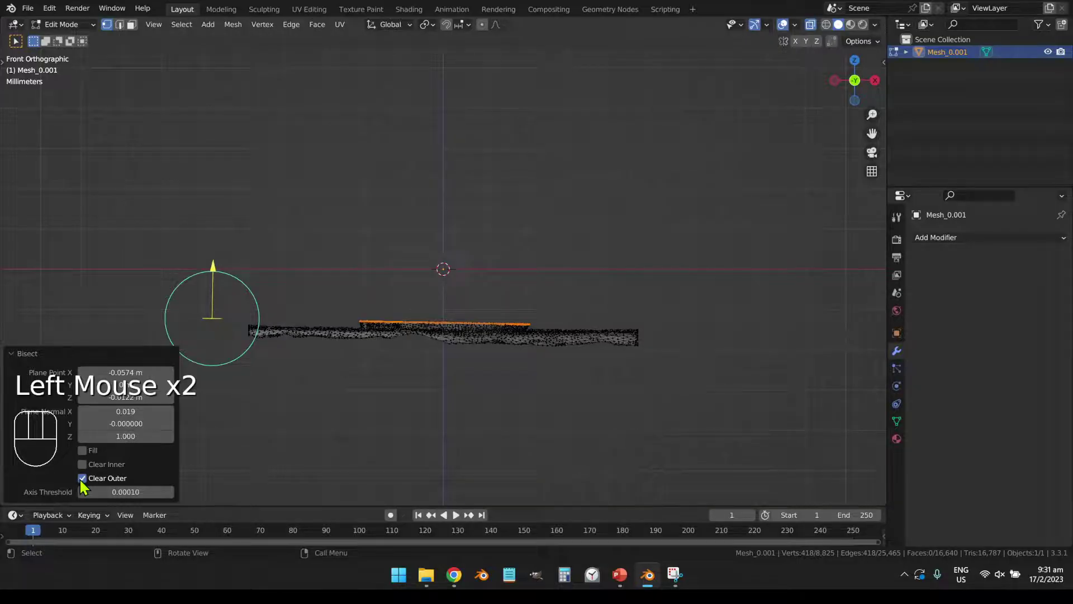
{"action": "left_click", "coordinate": [82, 478]}
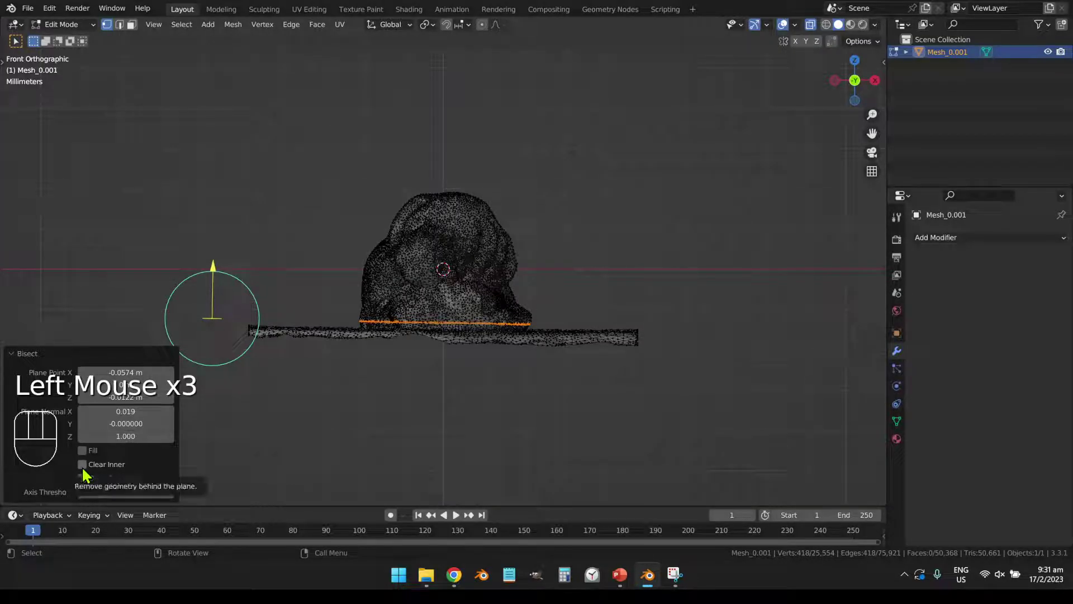
{"action": "left_click", "coordinate": [82, 464]}
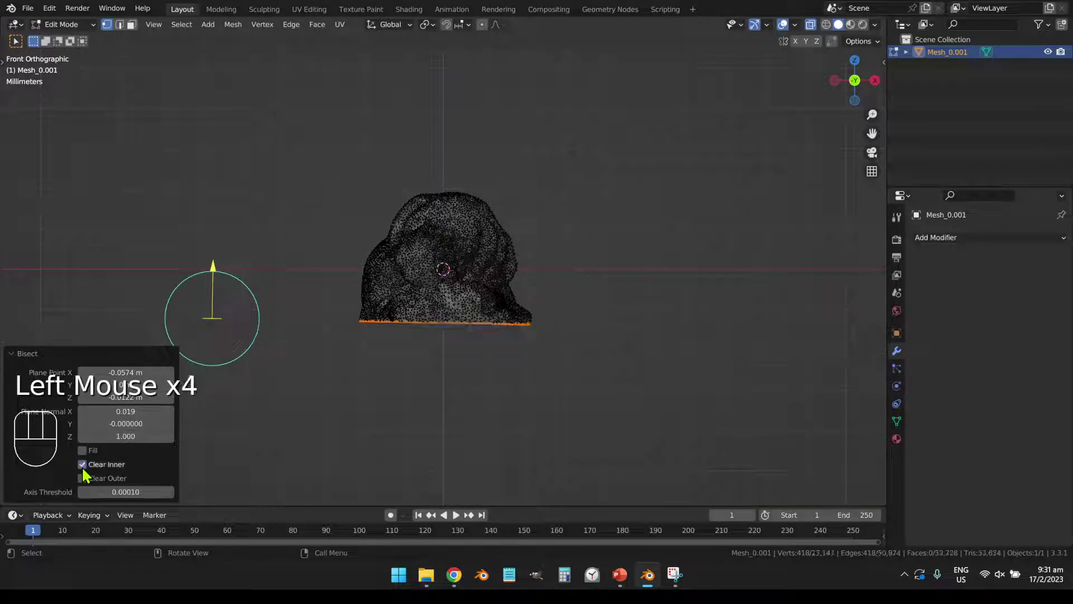
{"action": "left_click", "coordinate": [213, 265]}
{"action": "left_click_drag", "start_coordinate": [213, 265], "coordinate": [214, 246]}
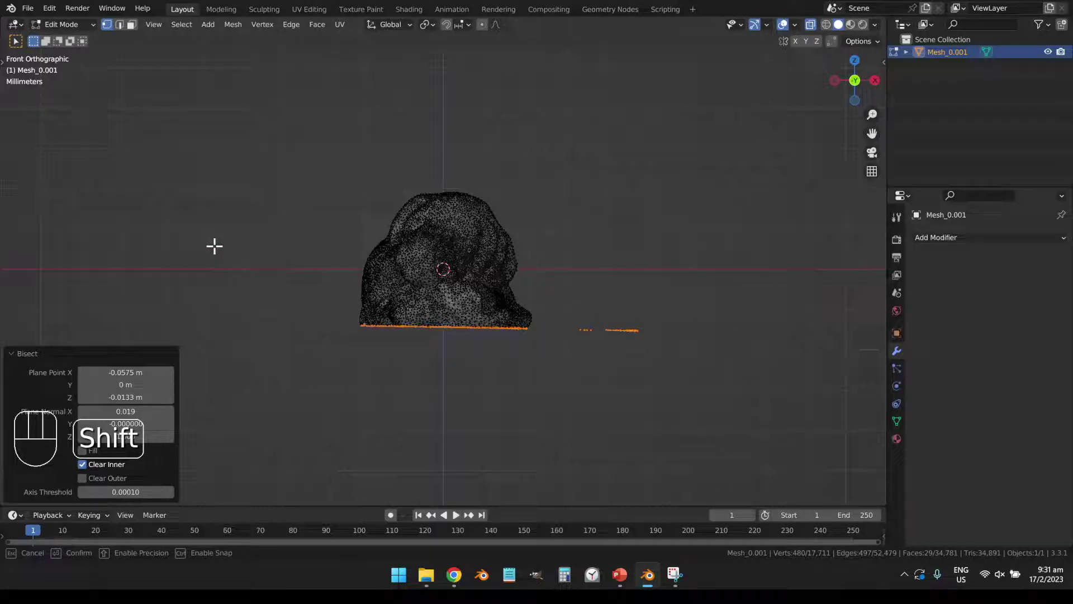
Step: Fine-tune the cut height, inspect the trimmed bottom edge, and deselect all vertices
{"action": "left_click_drag", "start_coordinate": [215, 246], "coordinate": [213, 248], "text": "shift"}
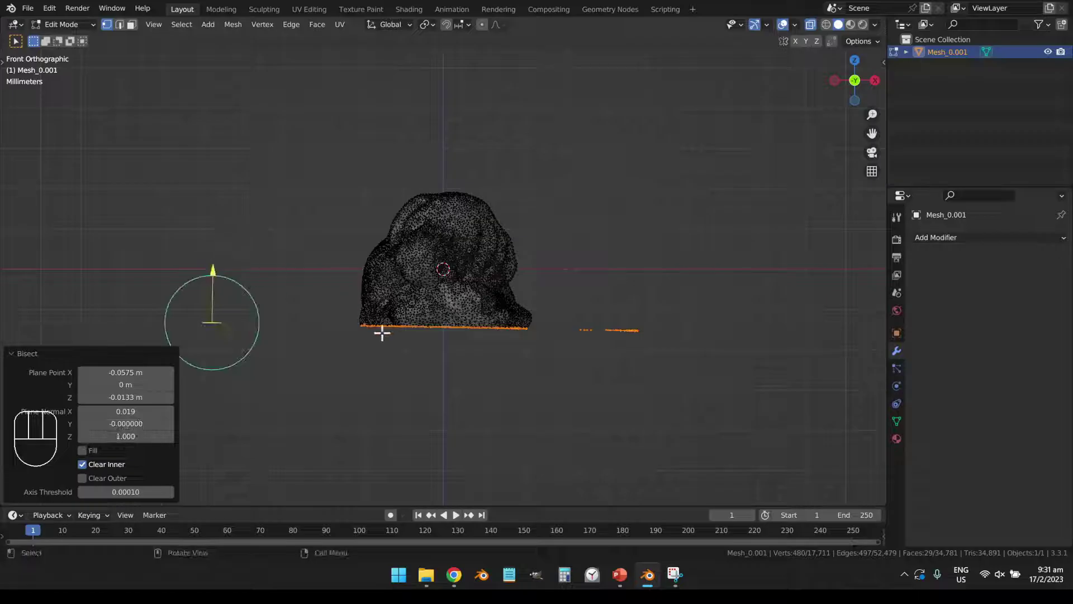
{"action": "middle_click_drag", "start_coordinate": [383, 331], "coordinate": [398, 370]}
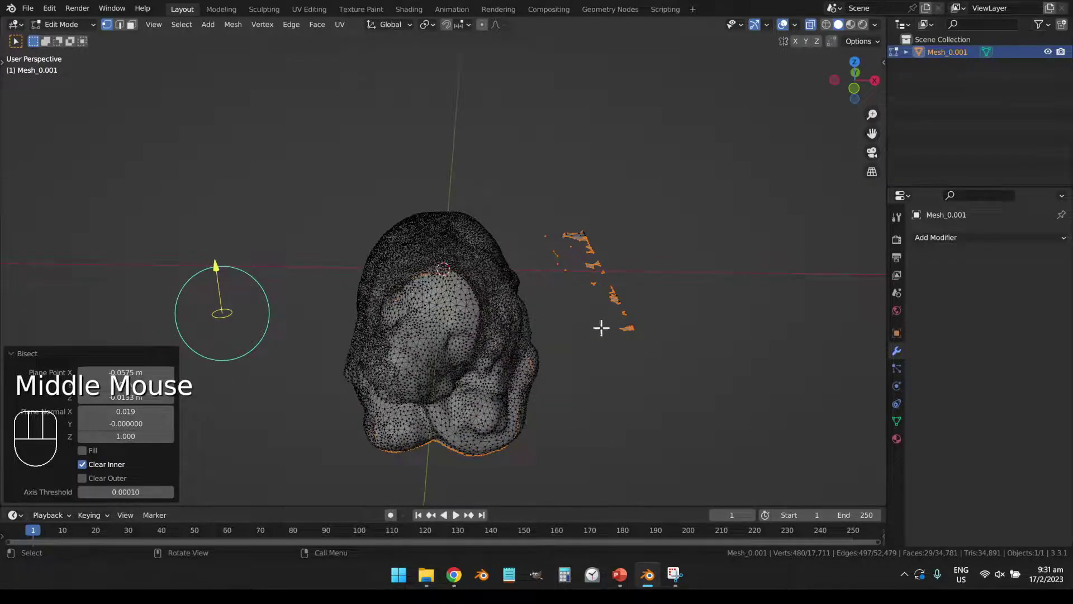
{"action": "middle_click_drag", "start_coordinate": [553, 353], "coordinate": [545, 333]}
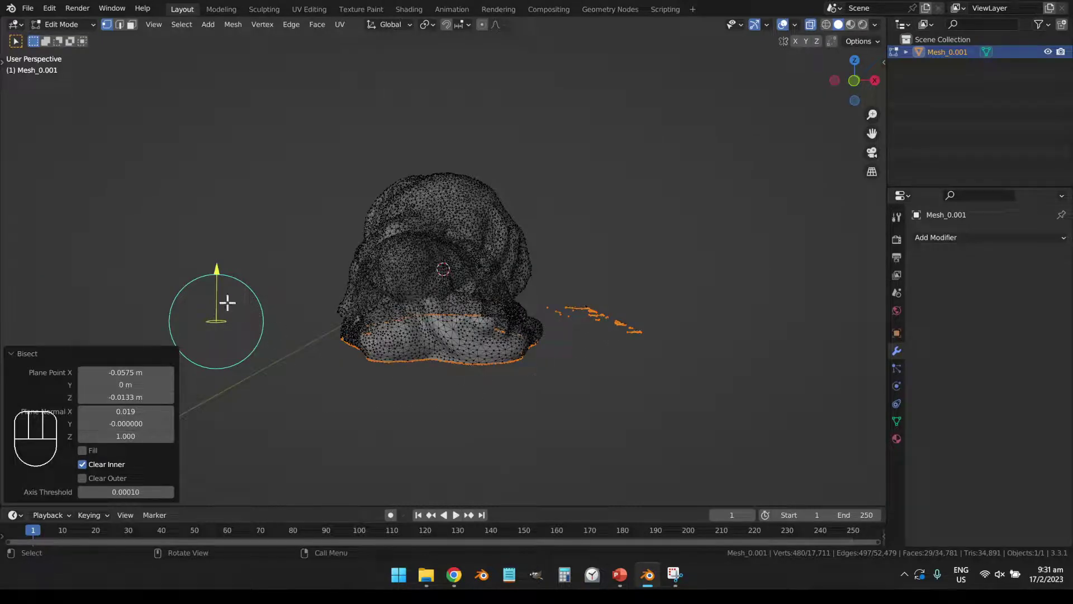
{"action": "left_click", "coordinate": [246, 204]}
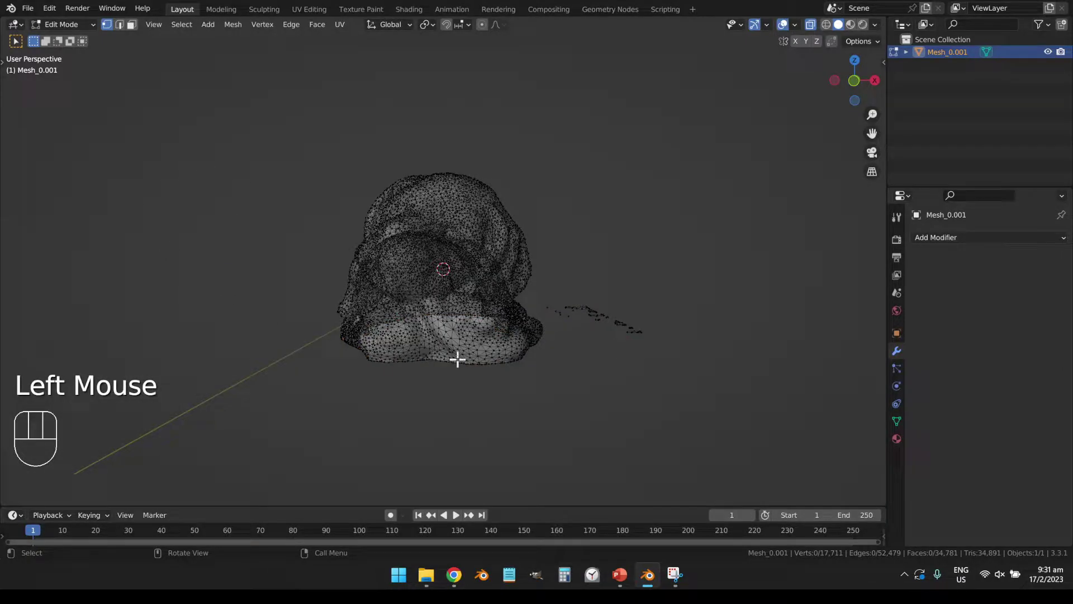
Step: Box-select and delete the stray fragment, then undo that deletion and deselect it
{"action": "middle_click_drag", "start_coordinate": [520, 358], "coordinate": [558, 324]}
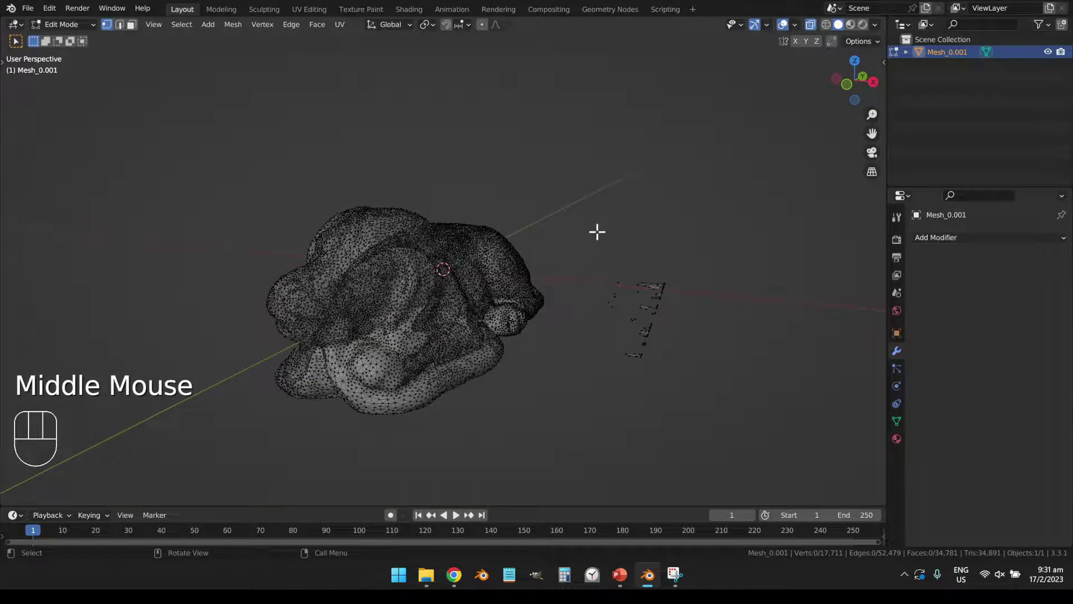
{"action": "left_click_drag", "start_coordinate": [575, 217], "coordinate": [720, 410]}
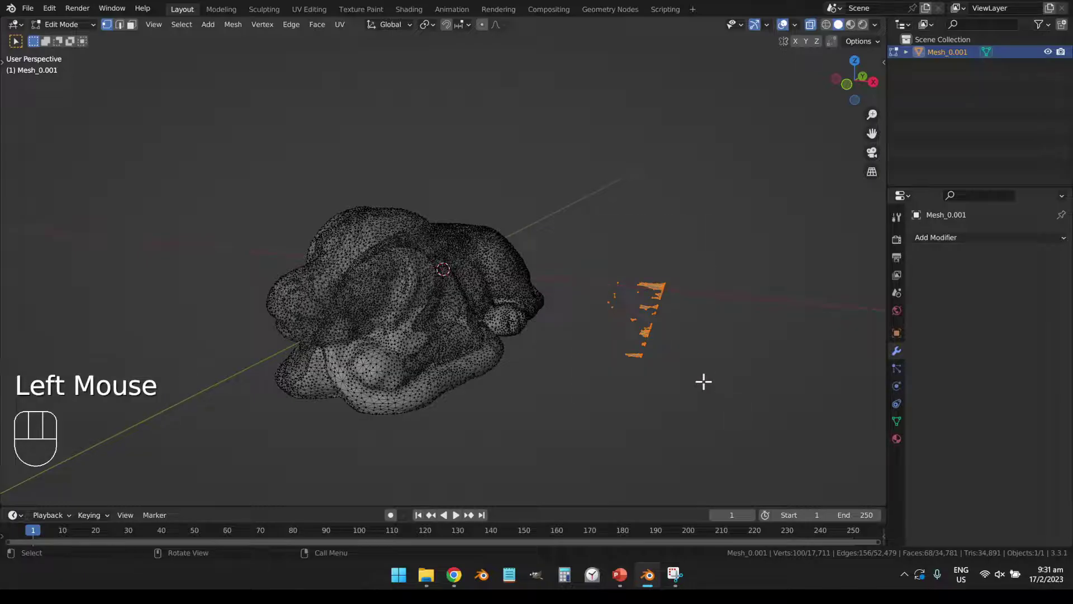
{"action": "key", "text": "x"}
{"action": "left_click", "coordinate": [704, 384]}
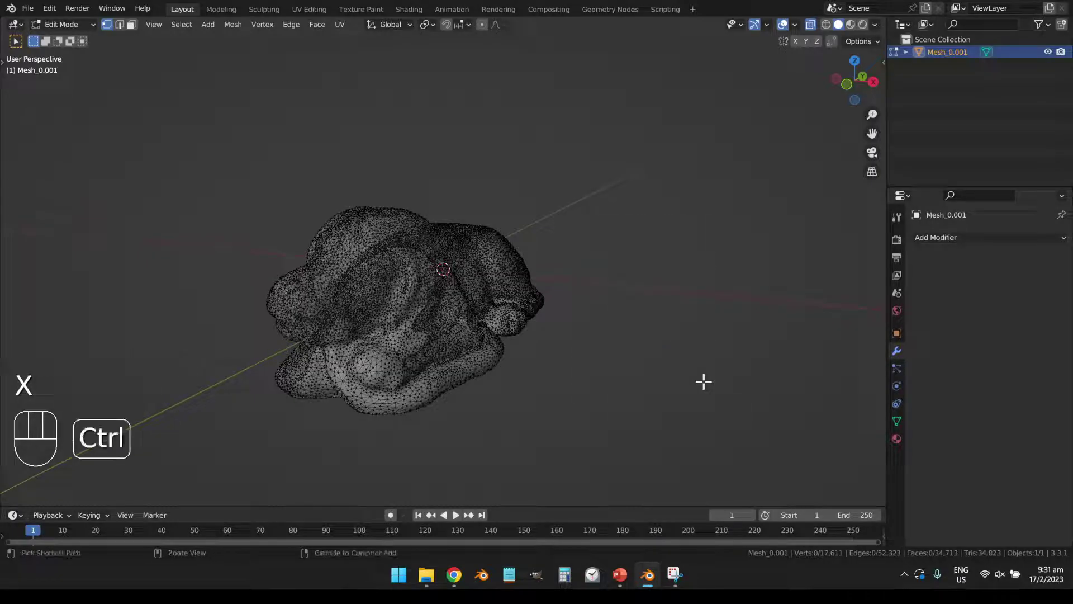
{"action": "key", "text": "ctrl+z"}
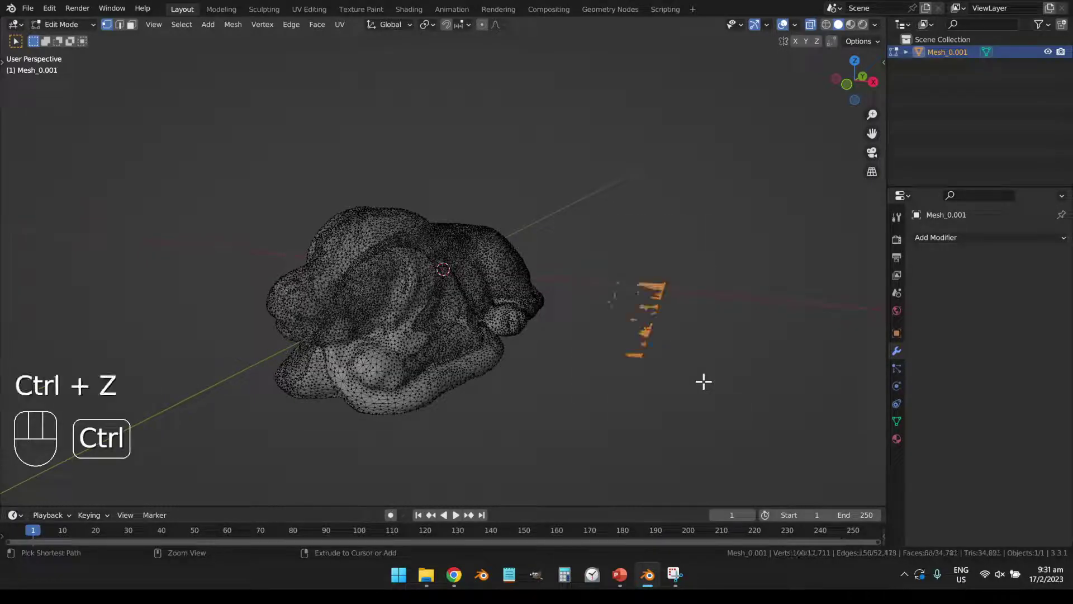
{"action": "left_click", "coordinate": [581, 398]}
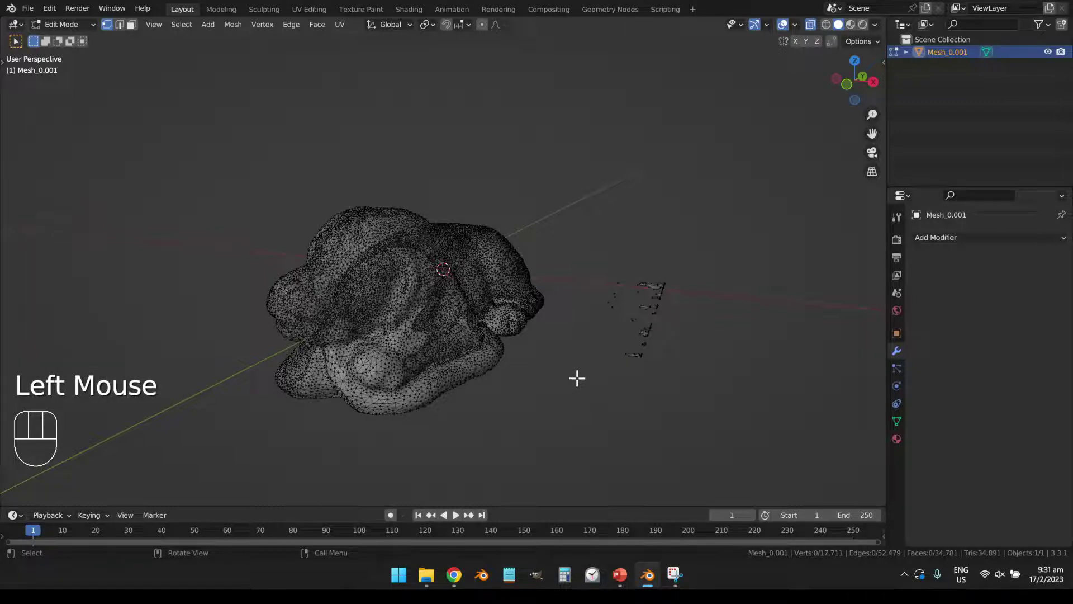
Step: Remove the stray fragment by inverting a linked selection of the puppy and deleting vertices
{"action": "left_click", "coordinate": [425, 329]}
{"action": "key", "text": "ctrl+l"}
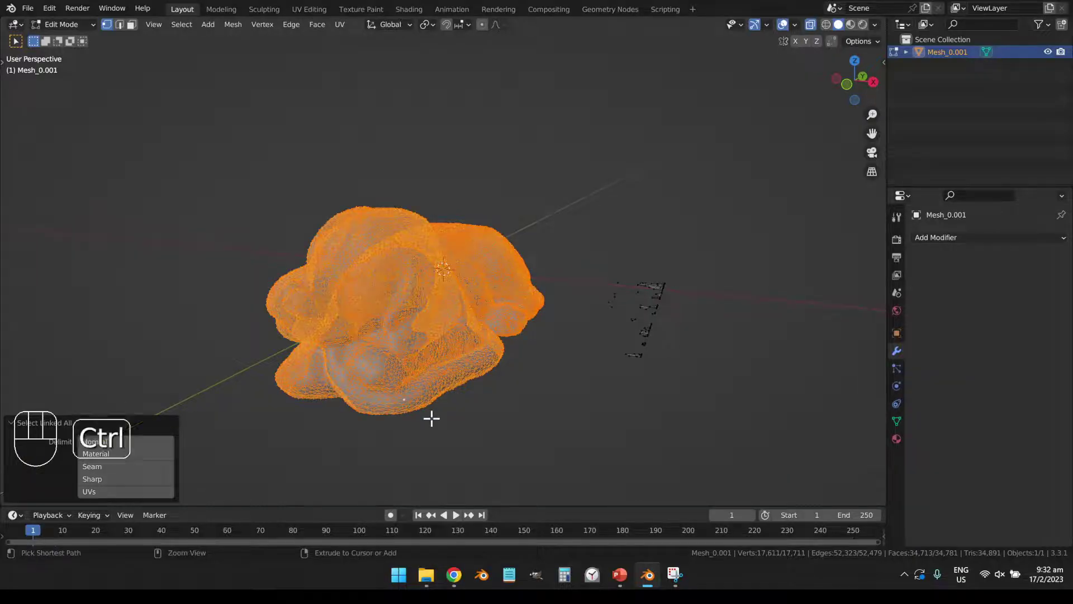
{"action": "key", "text": "ctrl+i"}
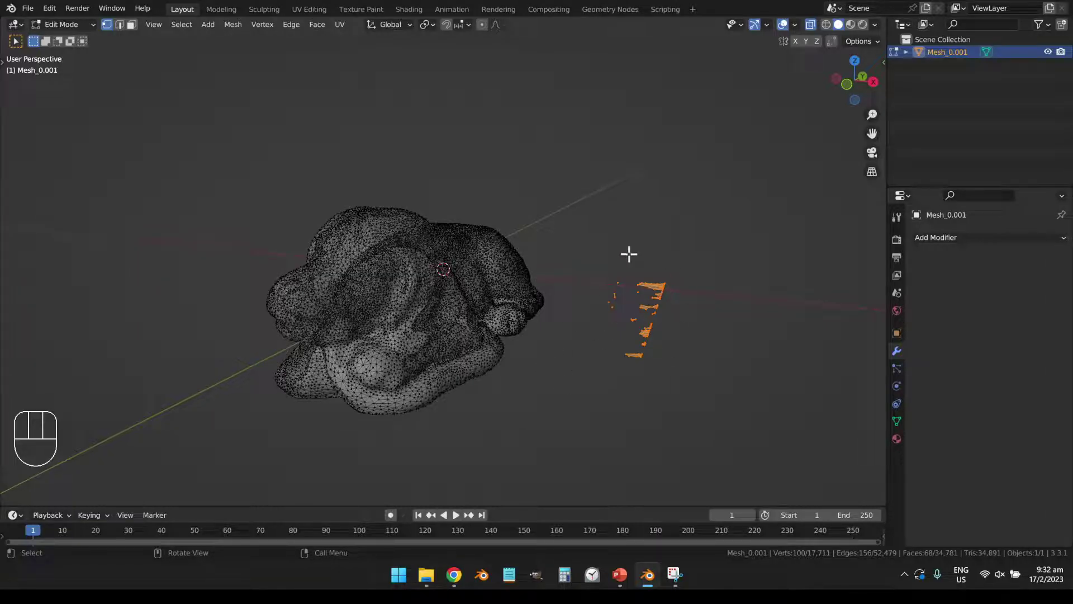
{"action": "key", "text": "x"}
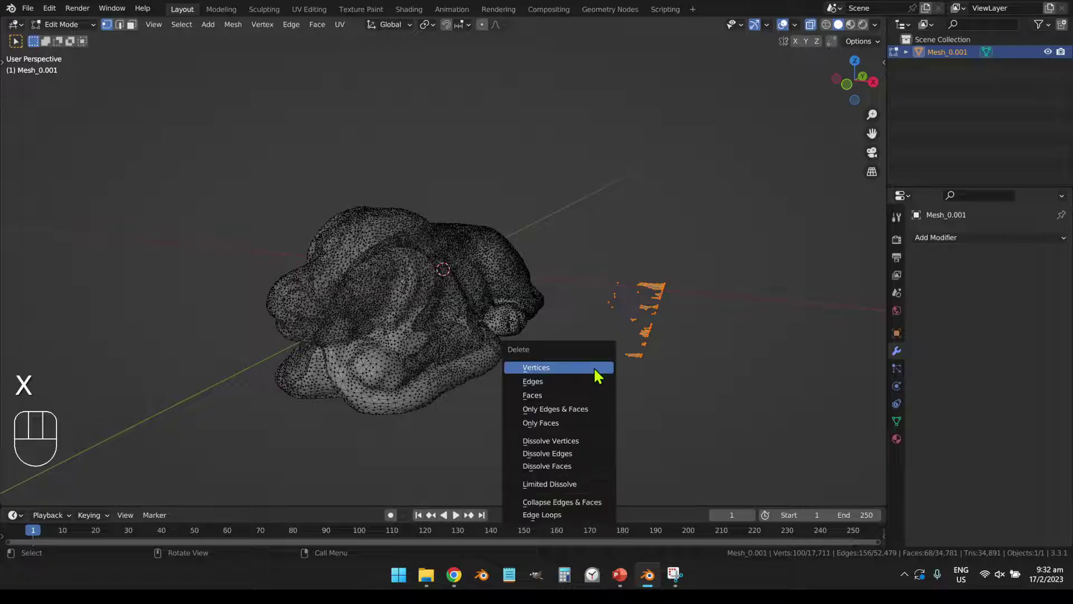
{"action": "left_click", "coordinate": [548, 367]}
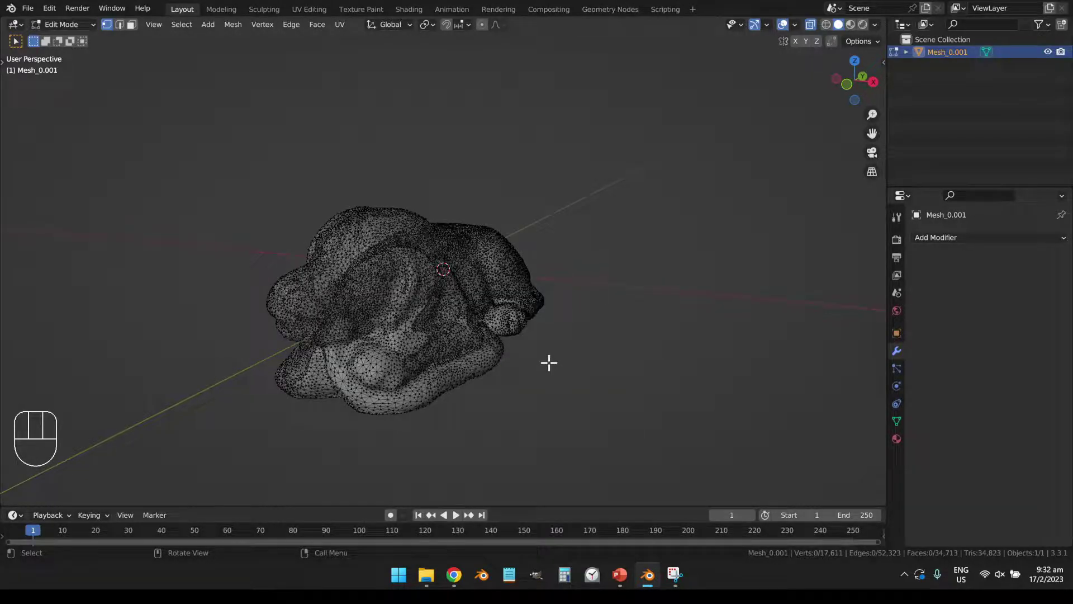
Step: View the deselected puppy in Object Mode with Material Preview shading, orbiting around it
{"action": "key", "text": "Tab"}
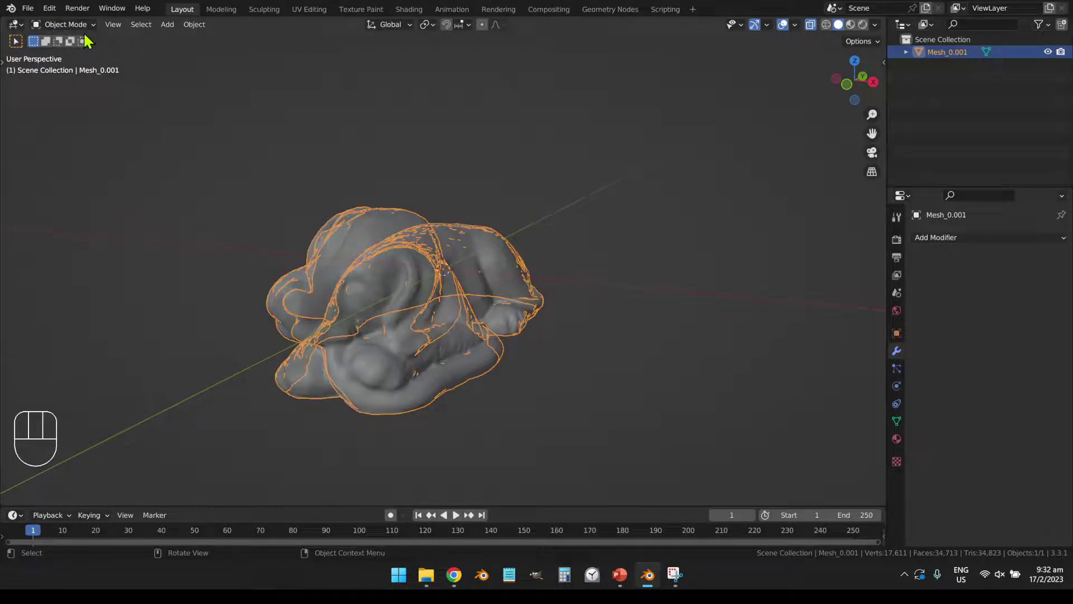
{"action": "left_click", "coordinate": [851, 25]}
{"action": "left_click", "coordinate": [627, 240]}
{"action": "middle_click_drag", "start_coordinate": [435, 302], "coordinate": [469, 293]}
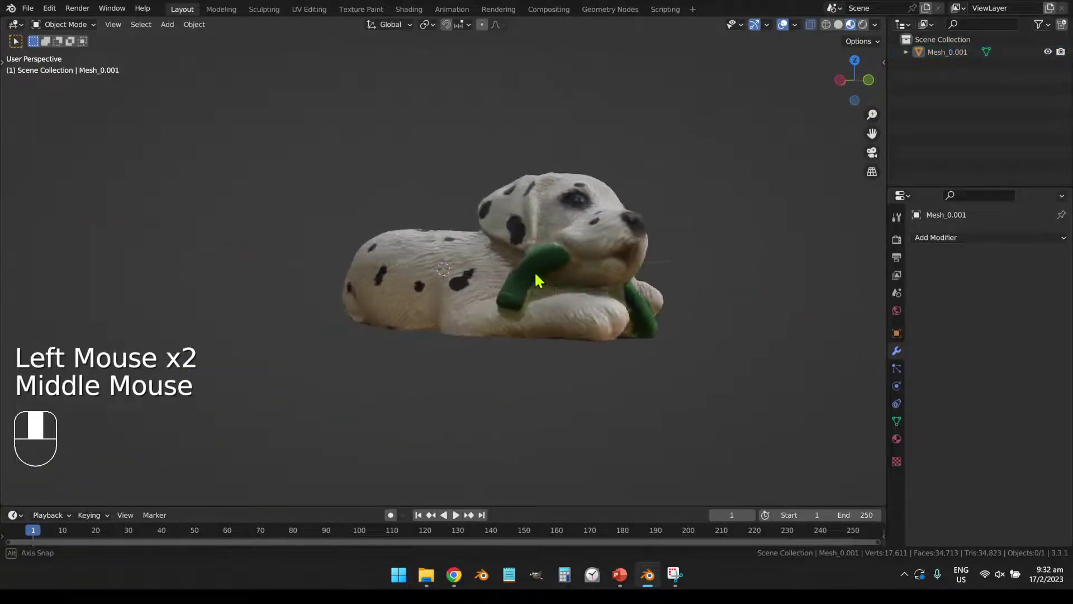
{"action": "middle_click_drag", "start_coordinate": [535, 273], "coordinate": [427, 283]}
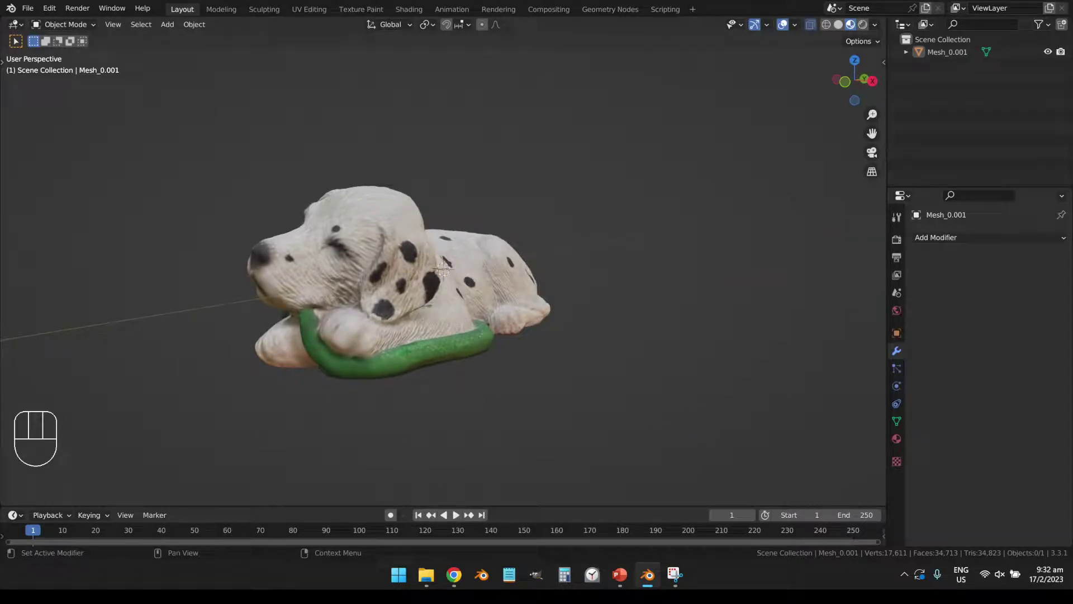
{"action": "middle_click_drag", "start_coordinate": [503, 319], "coordinate": [473, 334]}
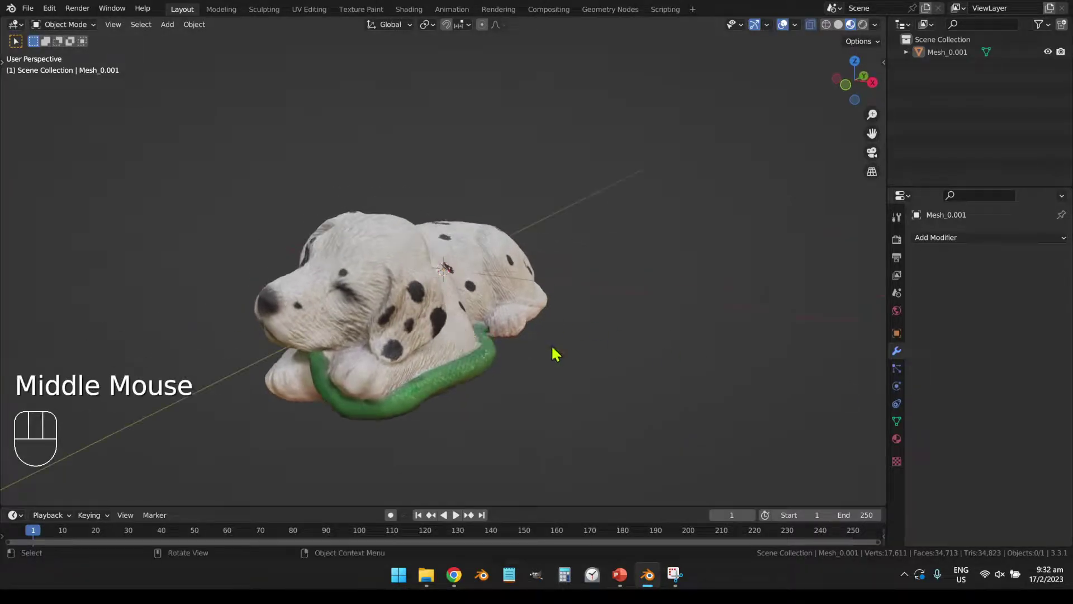
Step: Undo back to the original scan with its wooden base and select its connected geometry
{"action": "key", "text": "ctrl+z"}
{"action": "key", "text": "ctrl+z"}
{"action": "key", "text": "ctrl+z"}
{"action": "key", "text": "ctrl+z"}
{"action": "key", "text": "ctrl+z"}
{"action": "key", "text": "ctrl+z"}
{"action": "key", "text": "ctrl+z"}
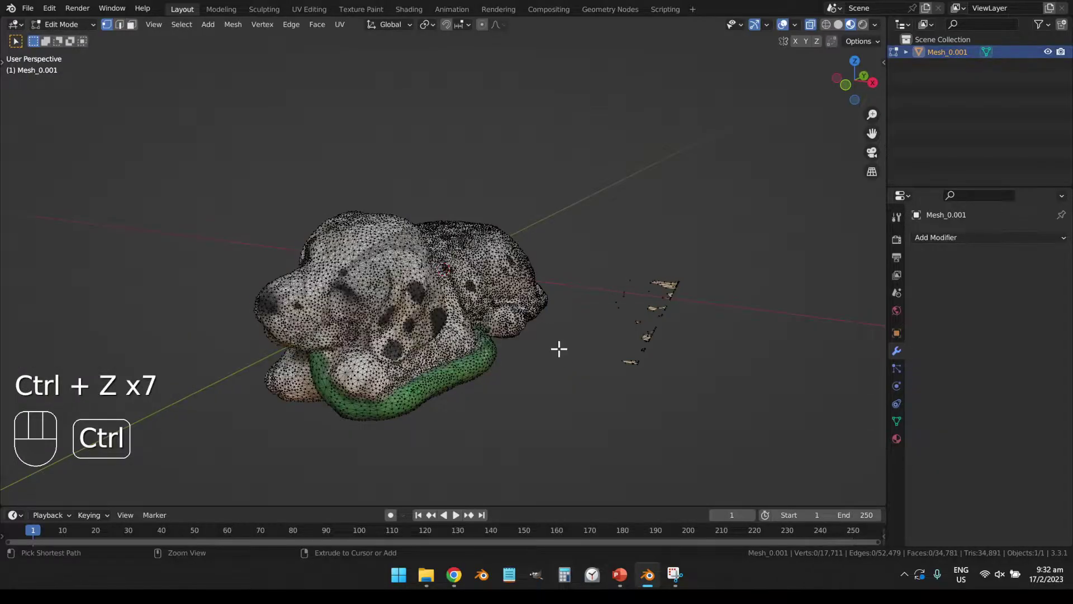
{"action": "key", "text": "ctrl+z"}
{"action": "key", "text": "ctrl+z"}
{"action": "key", "text": "ctrl+z"}
{"action": "key", "text": "ctrl+z"}
{"action": "key", "text": "ctrl+z"}
{"action": "key", "text": "ctrl+z"}
{"action": "key", "text": "ctrl+z"}
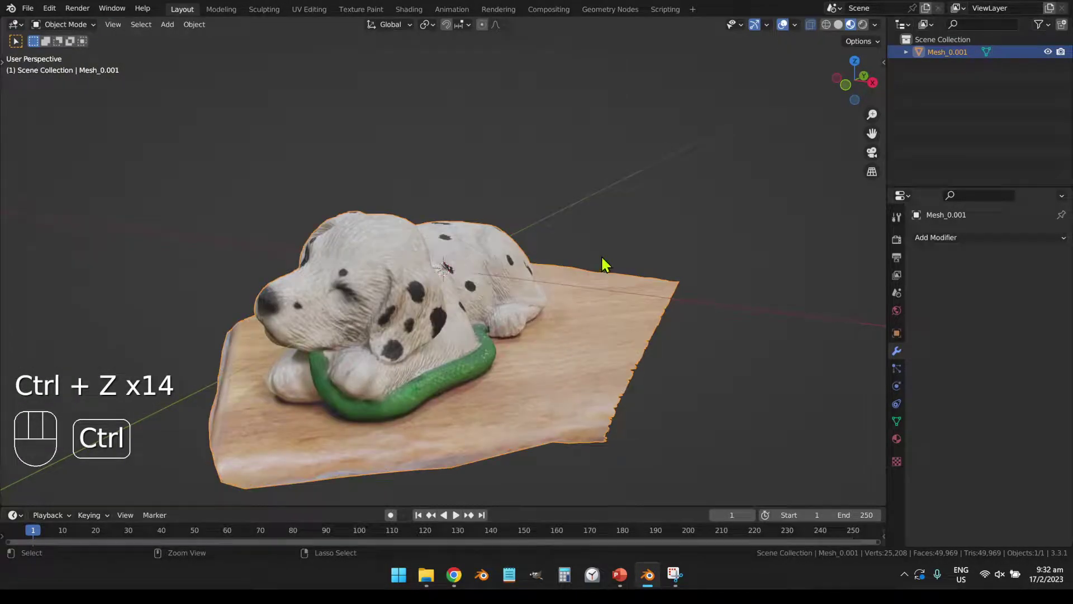
{"action": "left_click", "coordinate": [544, 311]}
{"action": "key", "text": "Tab"}
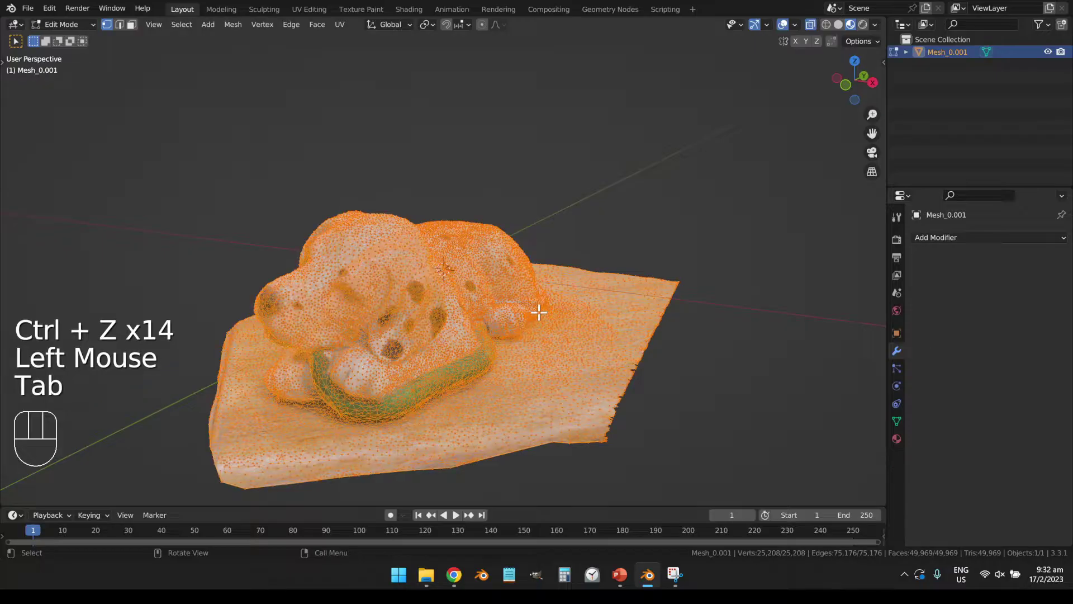
{"action": "left_click", "coordinate": [539, 312]}
{"action": "key", "text": "ctrl+l"}
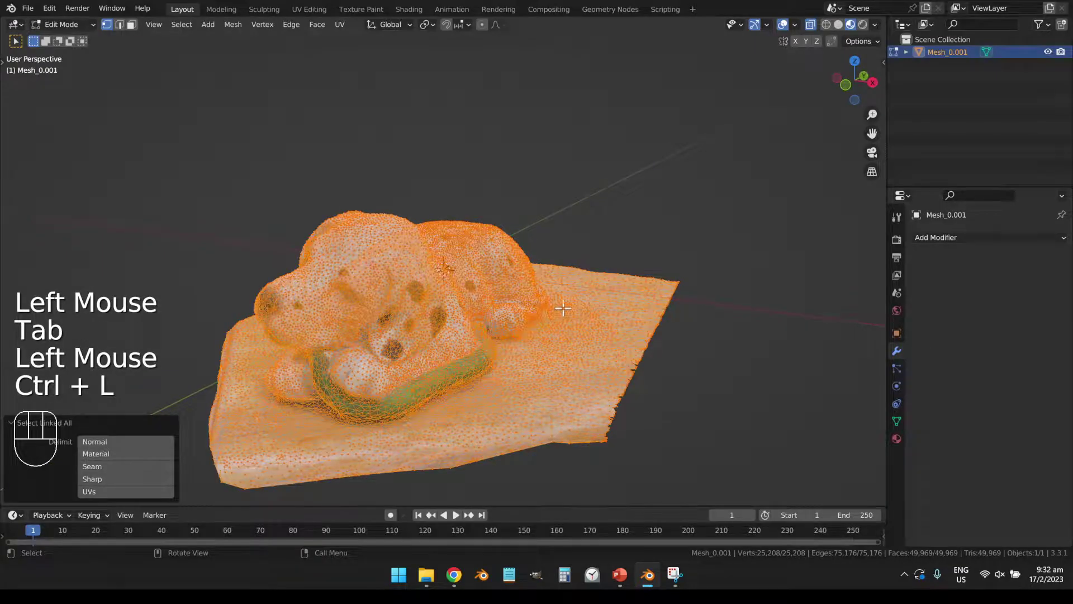
{"action": "key", "text": "Tab"}
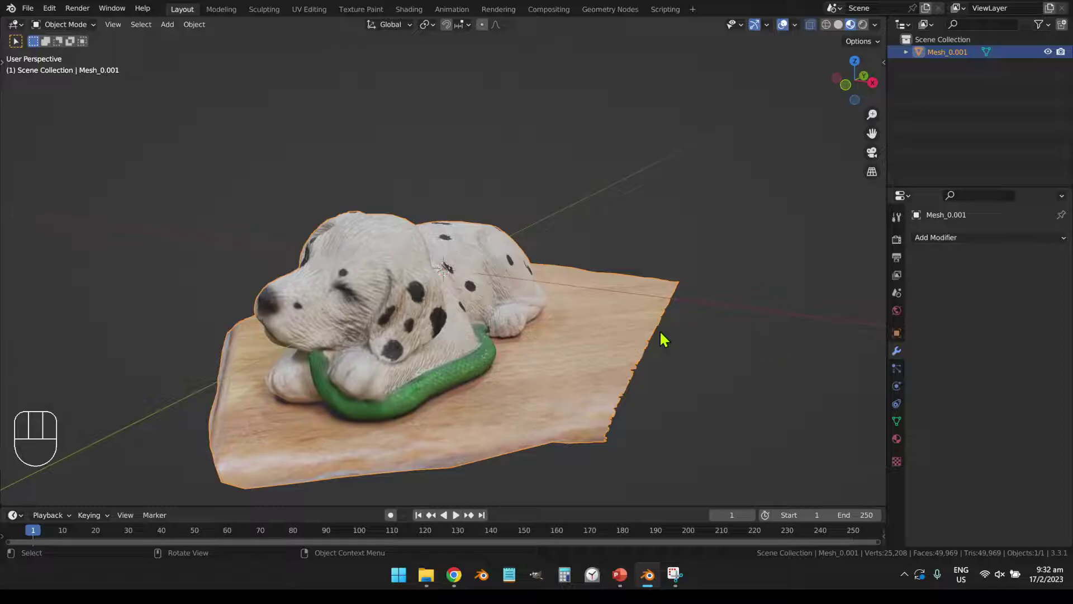
Step: Zoom out and deselect the puppy scan
{"action": "key", "text": "shift"}
{"action": "scroll", "coordinate": [592, 323], "scroll_direction": "down", "scroll_amount": 3}
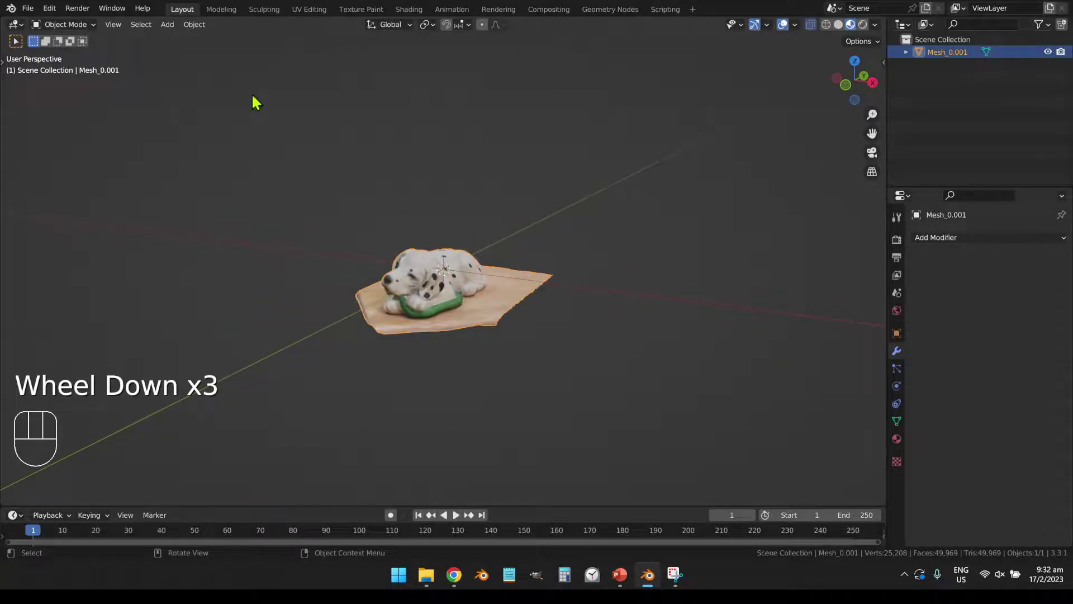
{"action": "left_click", "coordinate": [224, 202]}
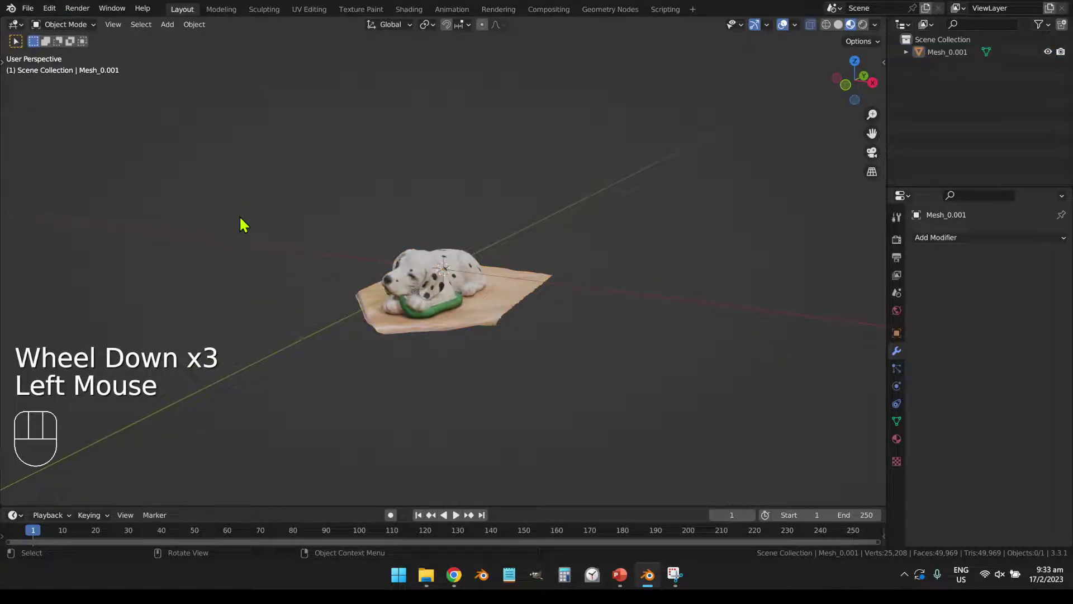
{"action": "key", "text": "shift+a"}
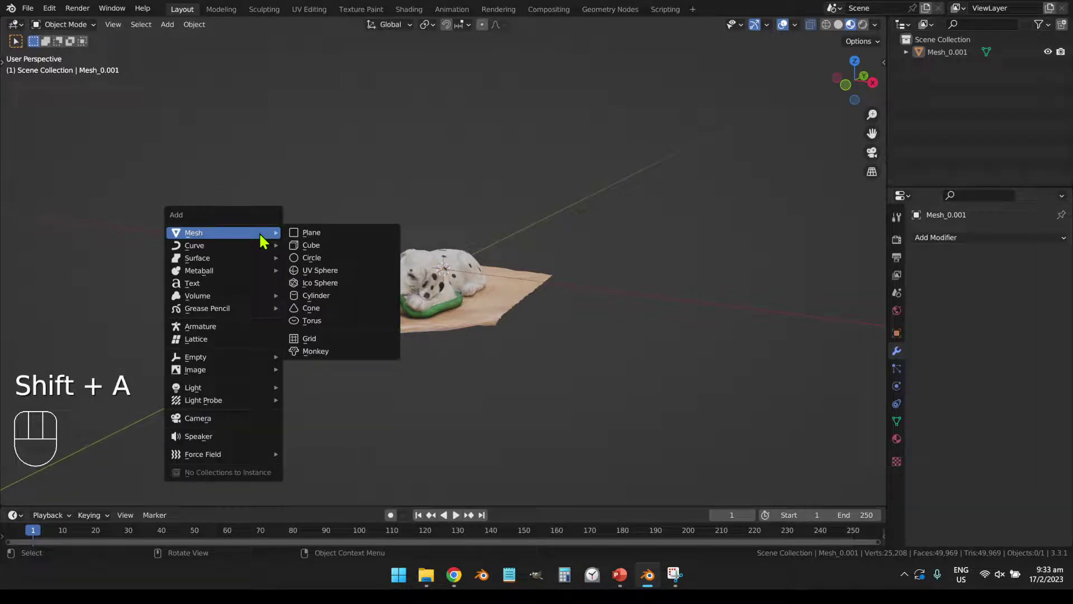
Step: Add a cube at the origin and scale it uniformly to 0.231
{"action": "left_click", "coordinate": [353, 246]}
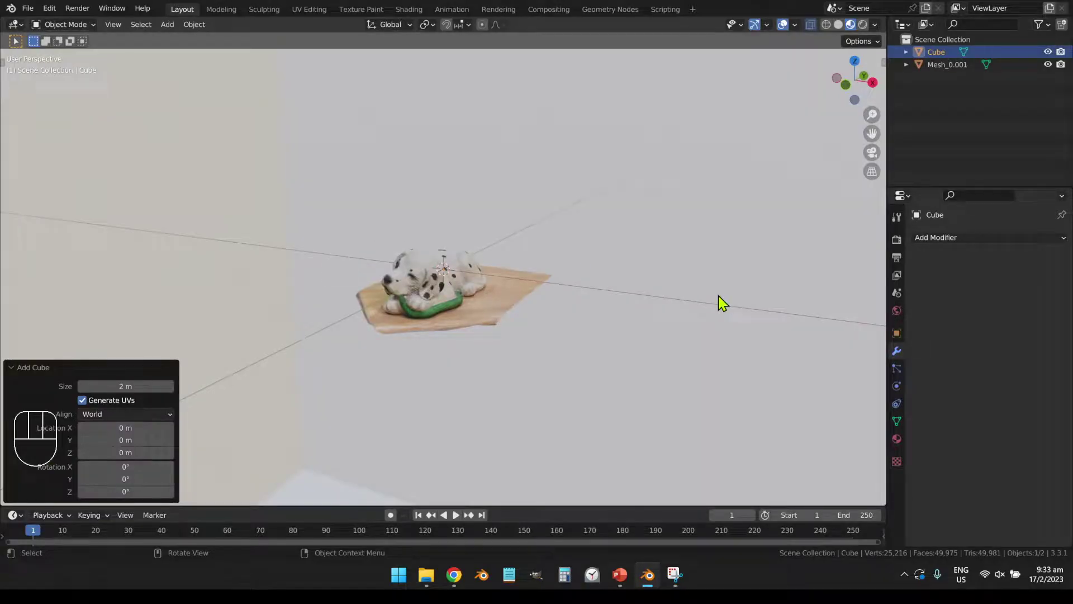
{"action": "scroll", "coordinate": [726, 344], "scroll_direction": "down", "scroll_amount": 3}
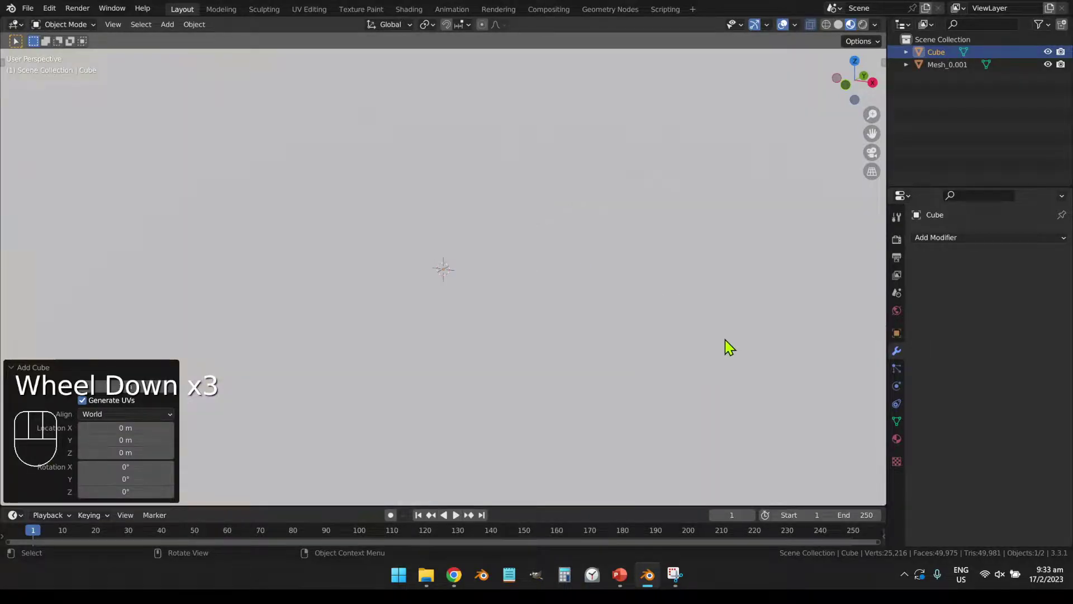
{"action": "scroll", "coordinate": [725, 340], "scroll_direction": "down", "scroll_amount": 4}
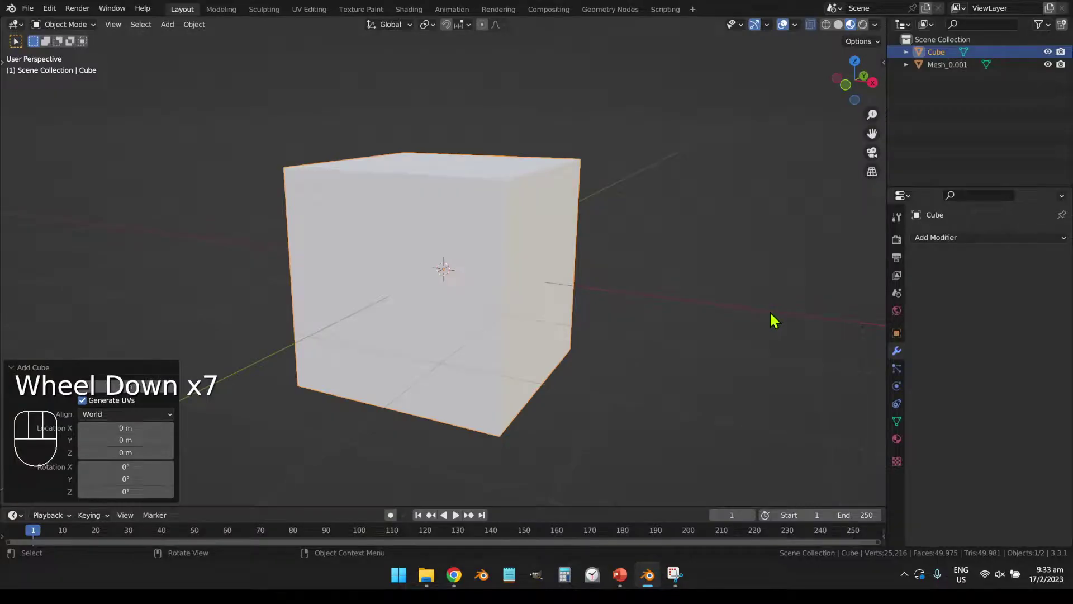
{"action": "key", "text": "s"}
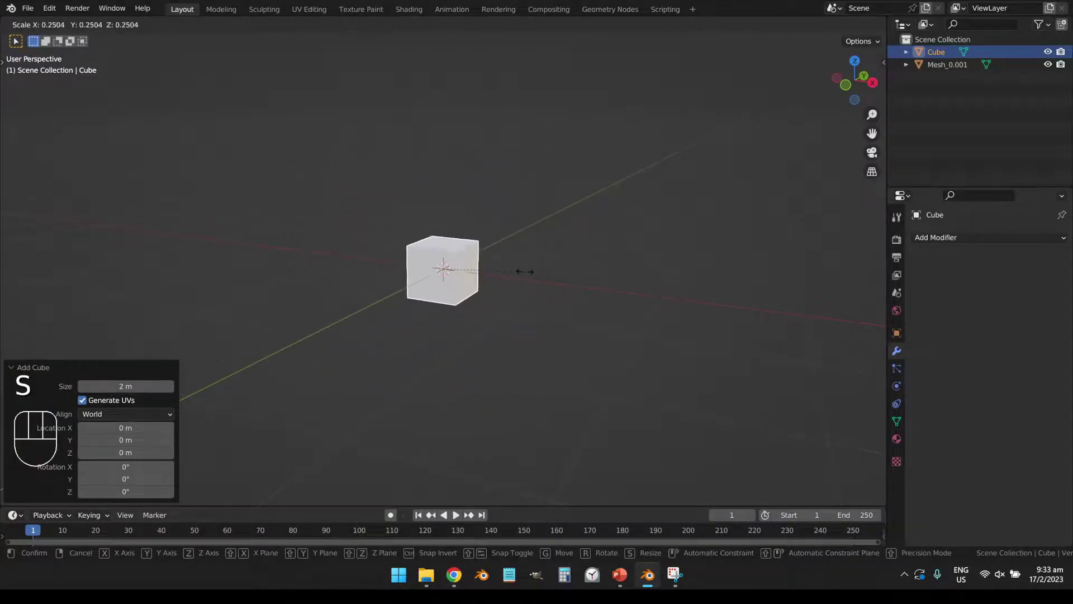
{"action": "left_click", "coordinate": [521, 275]}
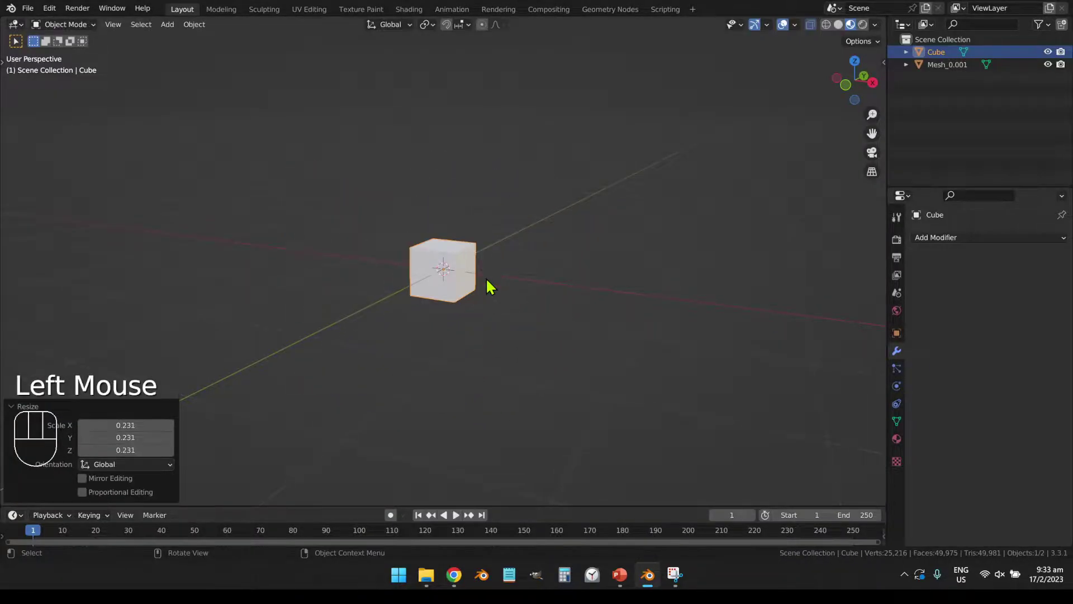
{"action": "left_click", "coordinate": [11, 406]}
{"action": "scroll", "coordinate": [427, 247], "scroll_direction": "up", "scroll_amount": 1}
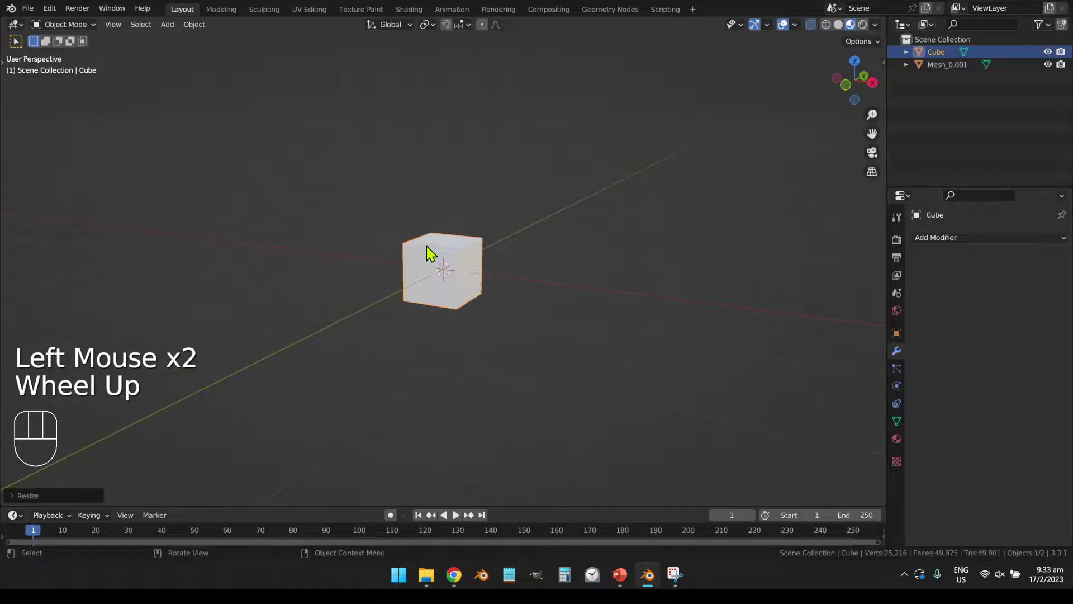
{"action": "scroll", "coordinate": [434, 246], "scroll_direction": "up", "scroll_amount": 5}
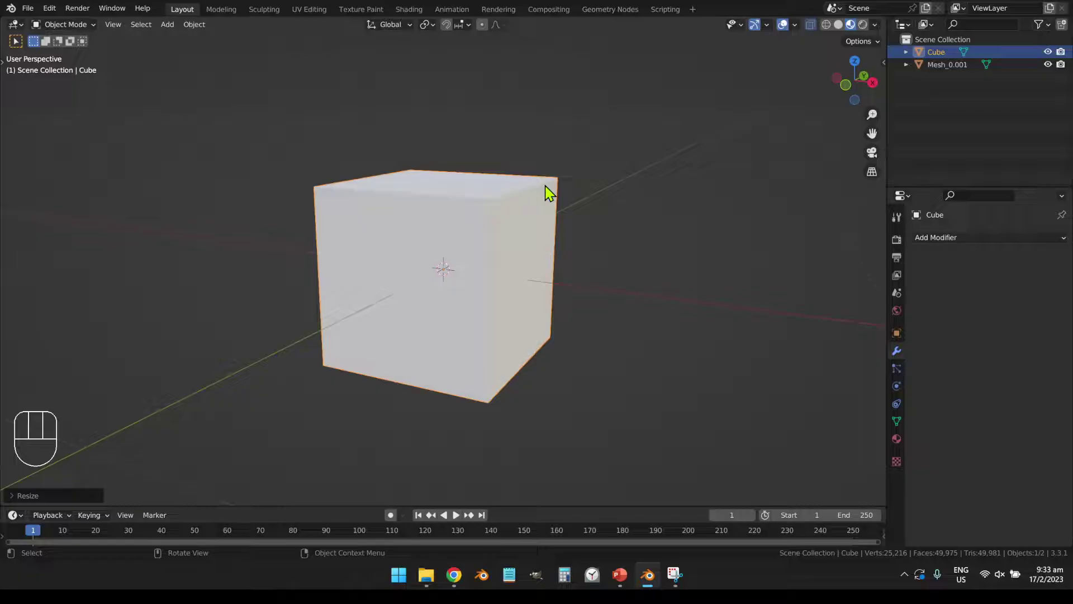
Step: Lower the cube 0.2451 m along global Z so the puppy scan rests on its top face
{"action": "key", "text": "g"}
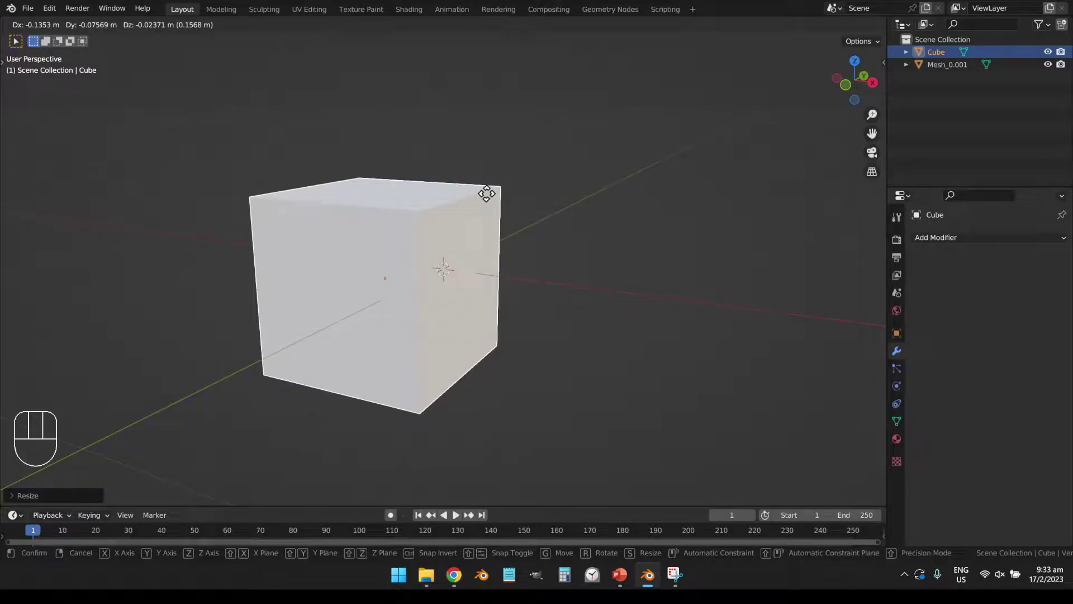
{"action": "key", "text": "z"}
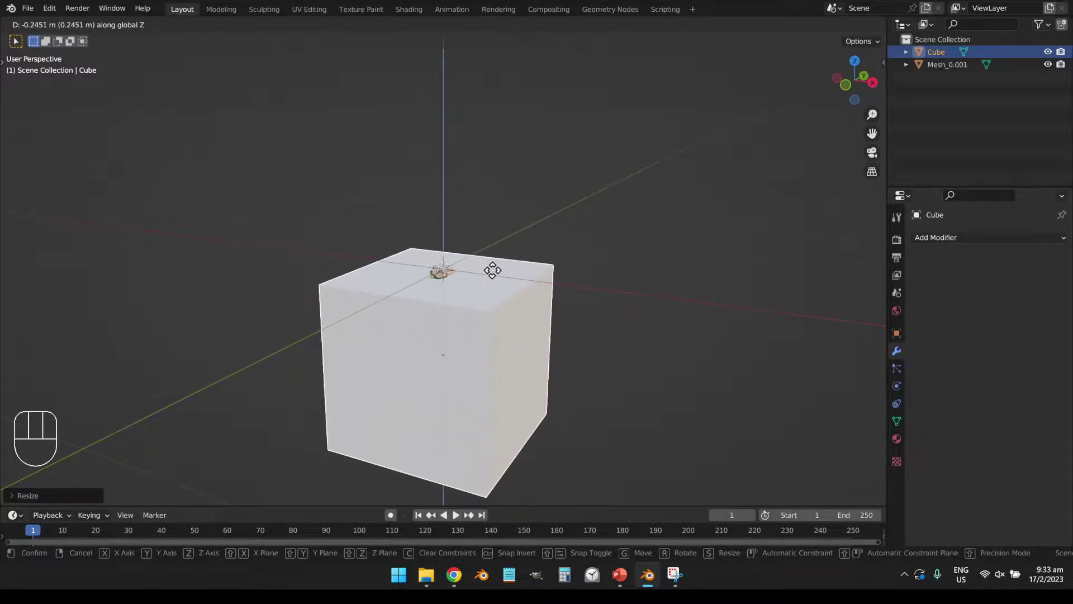
{"action": "left_click", "coordinate": [492, 273]}
{"action": "scroll", "coordinate": [466, 288], "scroll_direction": "up", "scroll_amount": 6}
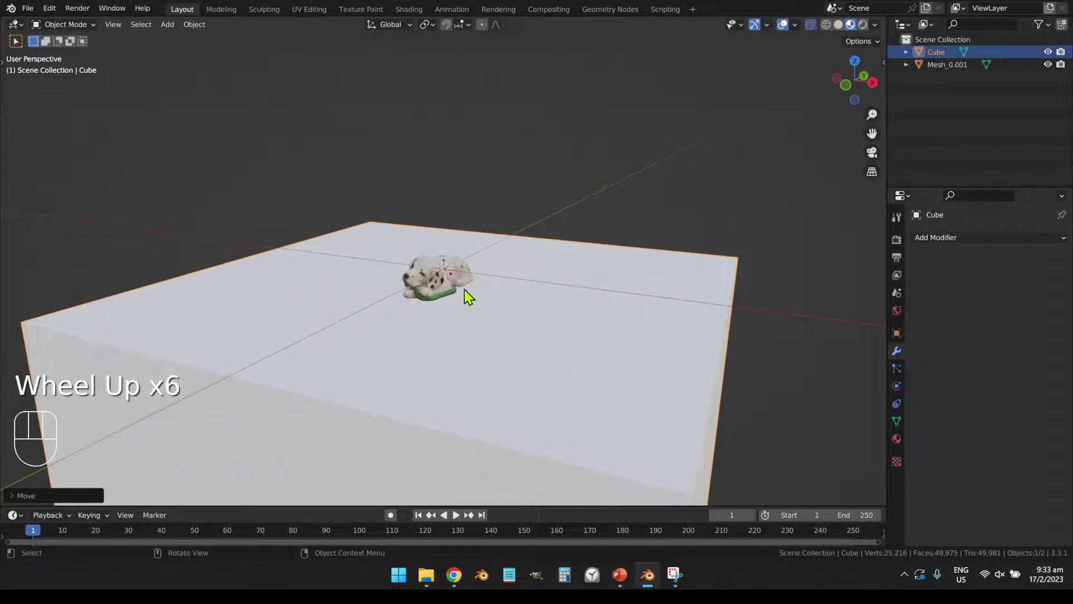
{"action": "middle_click_drag", "start_coordinate": [468, 296], "coordinate": [508, 304]}
{"action": "scroll", "coordinate": [472, 296], "scroll_direction": "up", "scroll_amount": 5}
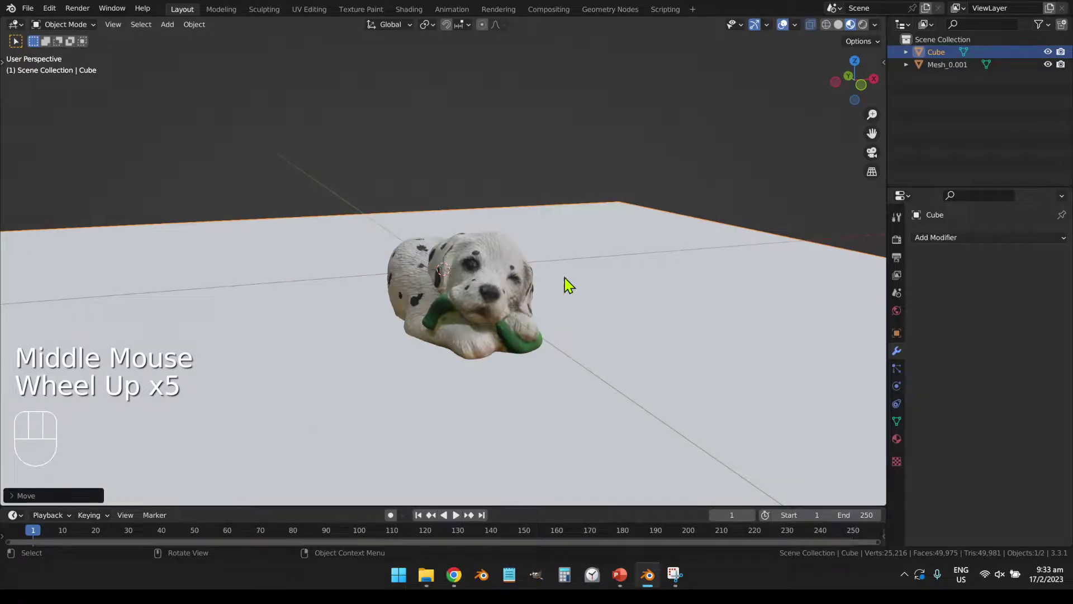
Step: Add an Exact Boolean Difference modifier to Mesh_0.001 with the Cube as the cutter object
{"action": "left_click", "coordinate": [496, 270]}
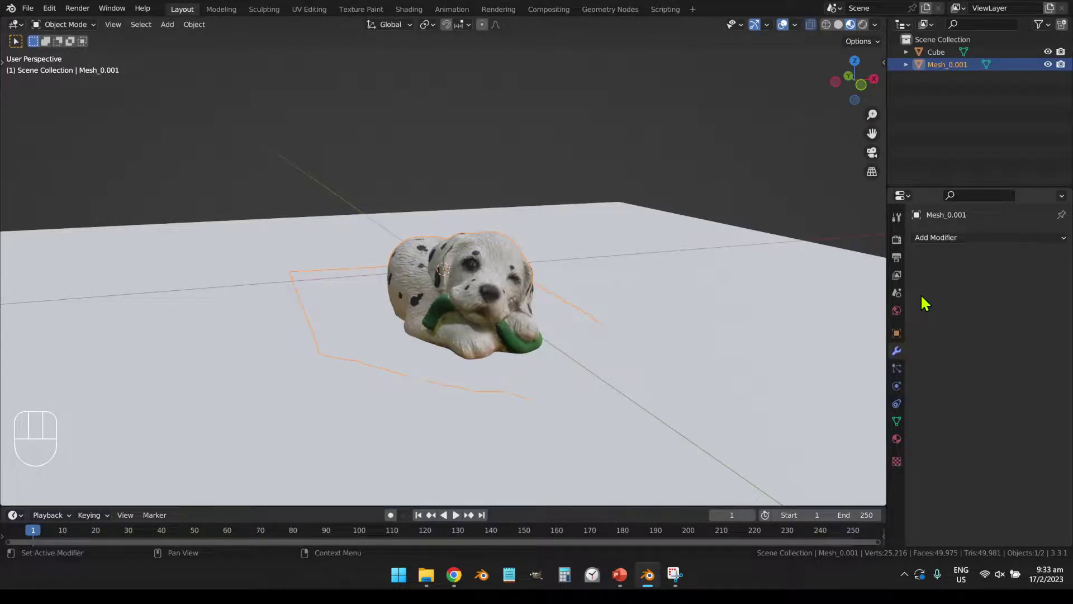
{"action": "left_click", "coordinate": [938, 240]}
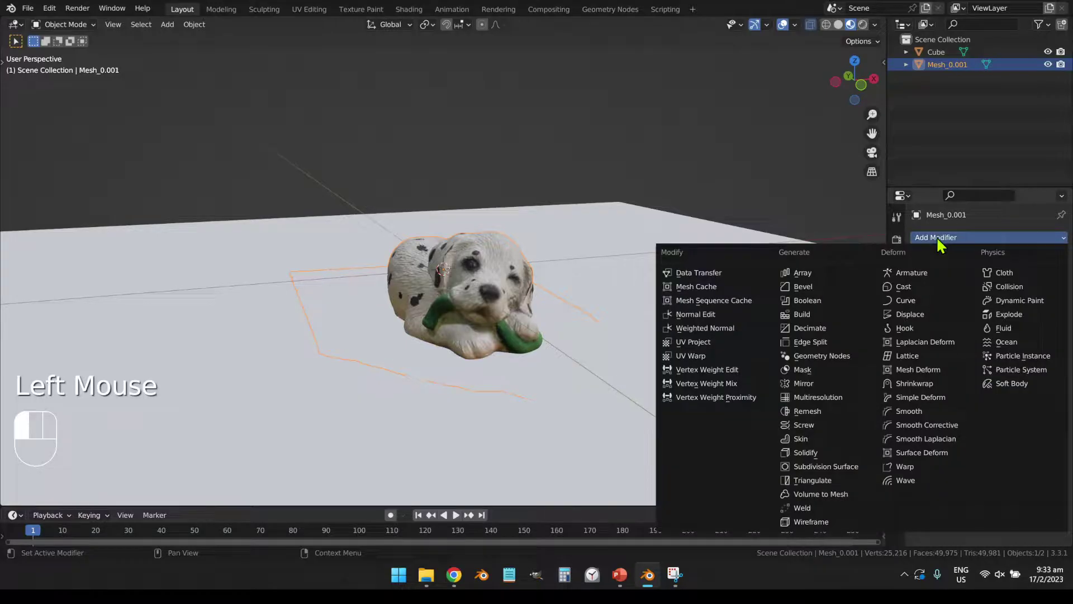
{"action": "left_click", "coordinate": [831, 301]}
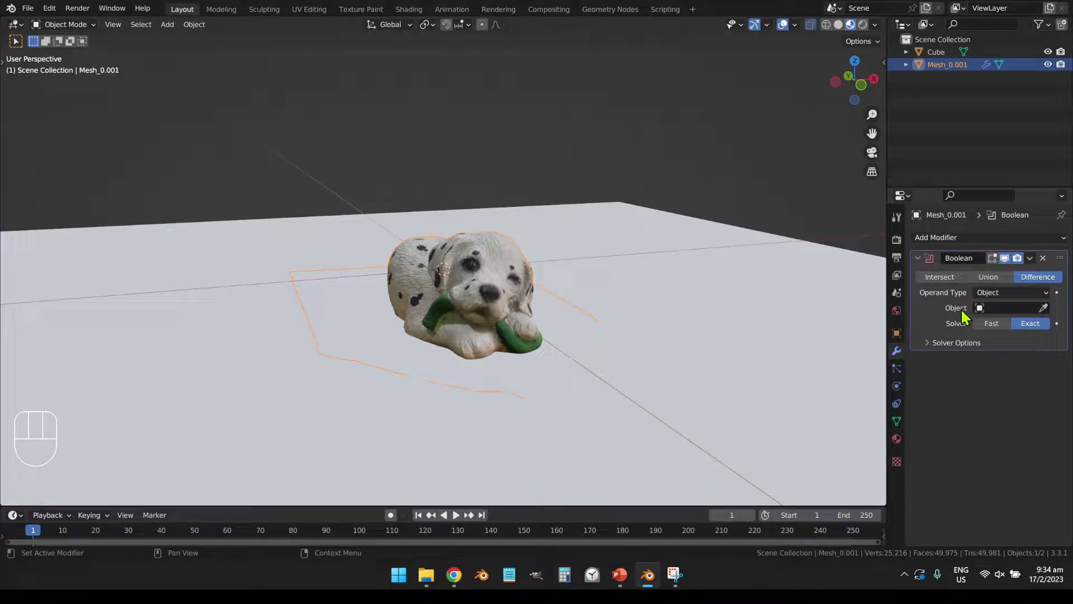
{"action": "left_click", "coordinate": [1044, 308]}
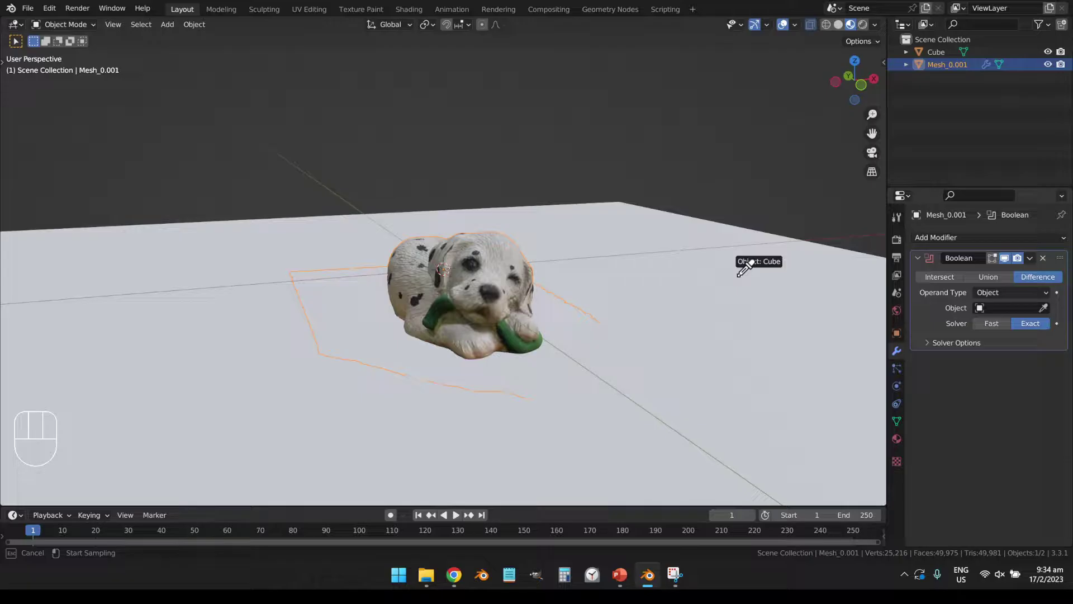
{"action": "left_click", "coordinate": [739, 277]}
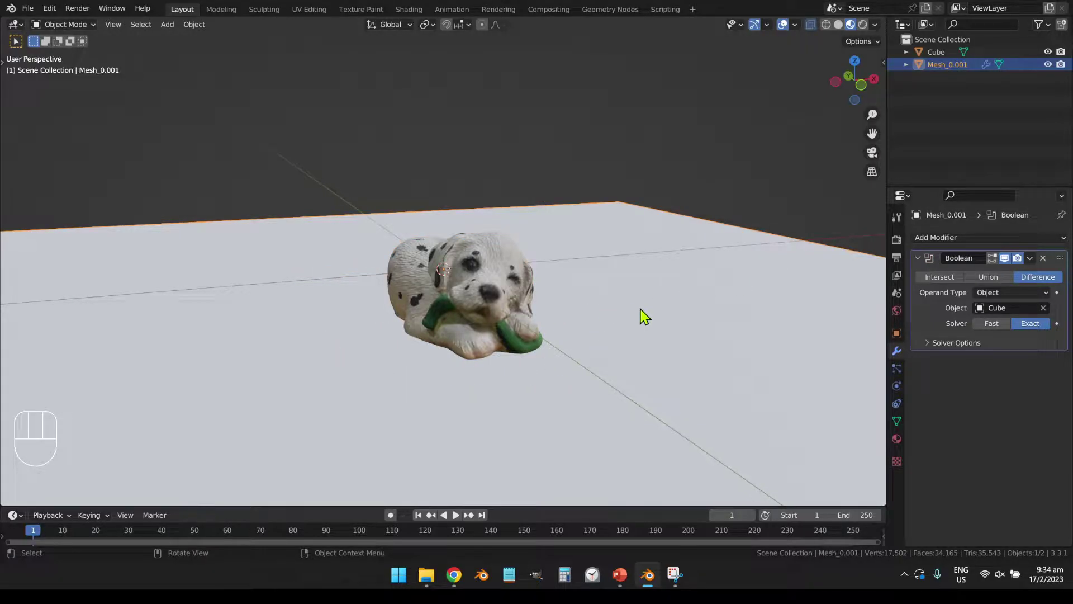
{"action": "middle_click_drag", "start_coordinate": [638, 320], "coordinate": [652, 328]}
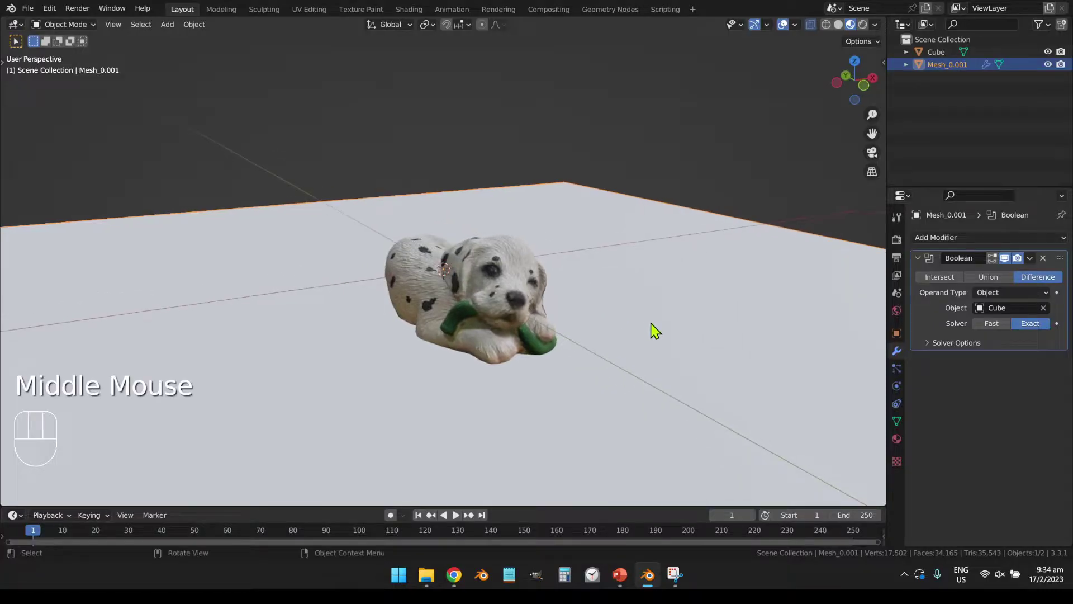
{"action": "left_click", "coordinate": [696, 292]}
Step: Nudge the cutting cube slightly upward along Z
{"action": "middle_click_drag", "start_coordinate": [690, 293], "coordinate": [726, 298]}
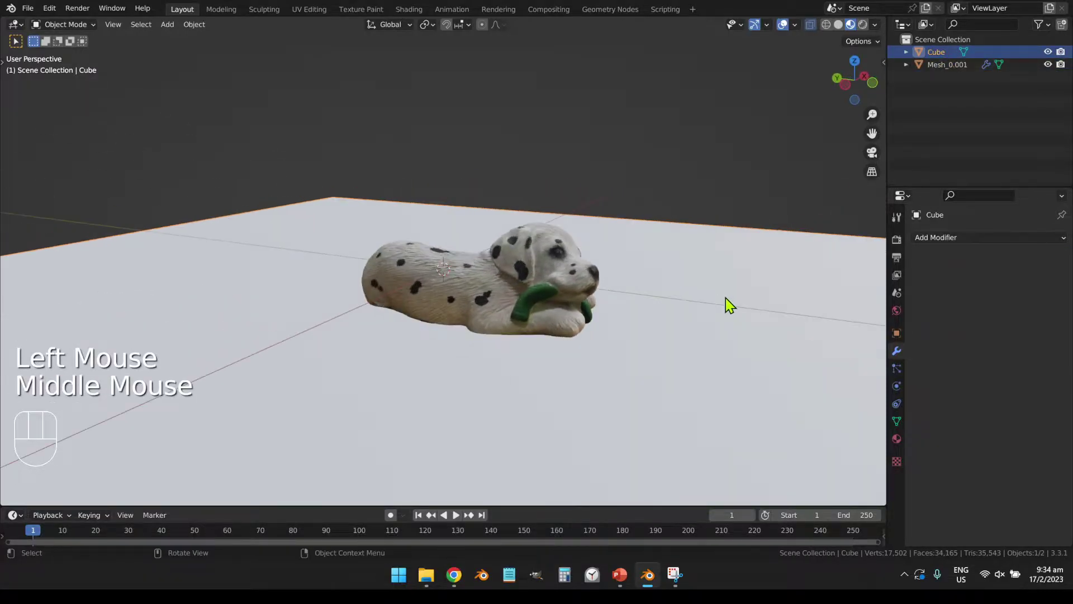
{"action": "key", "text": "g"}
{"action": "key", "text": "z"}
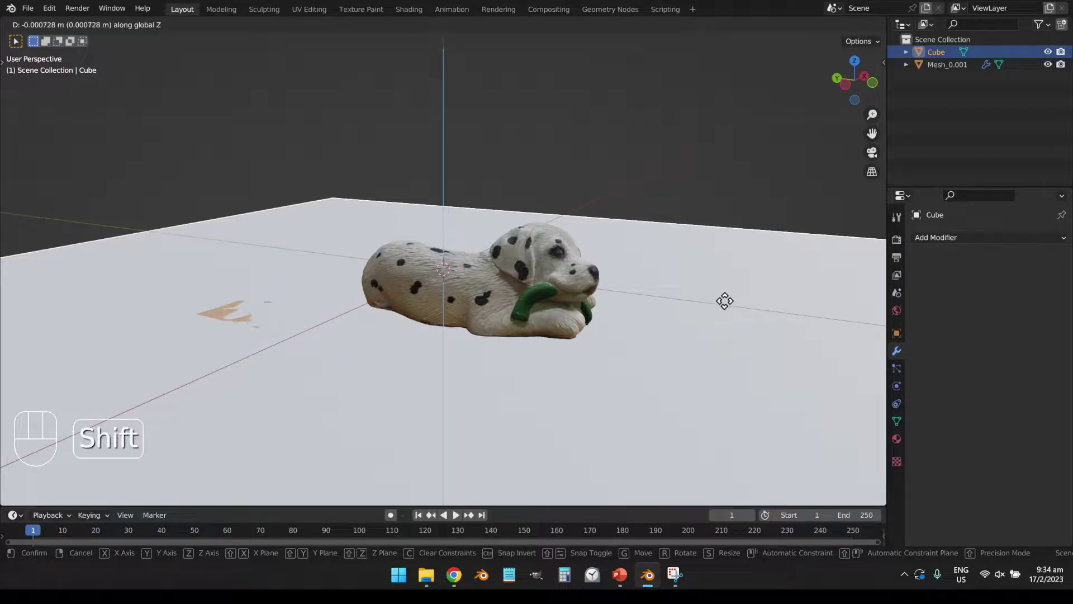
{"action": "left_click", "coordinate": [728, 308], "text": "shift"}
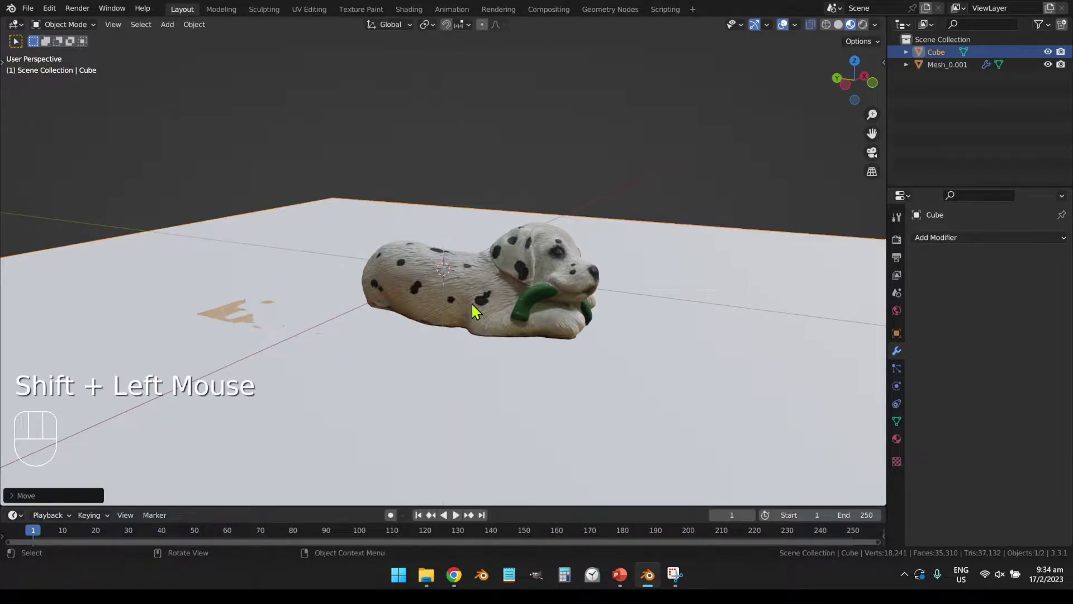
Step: Tilt the cube about 0.49 around the X axis using fine rotation
{"action": "middle_click_drag", "start_coordinate": [471, 307], "coordinate": [256, 333]}
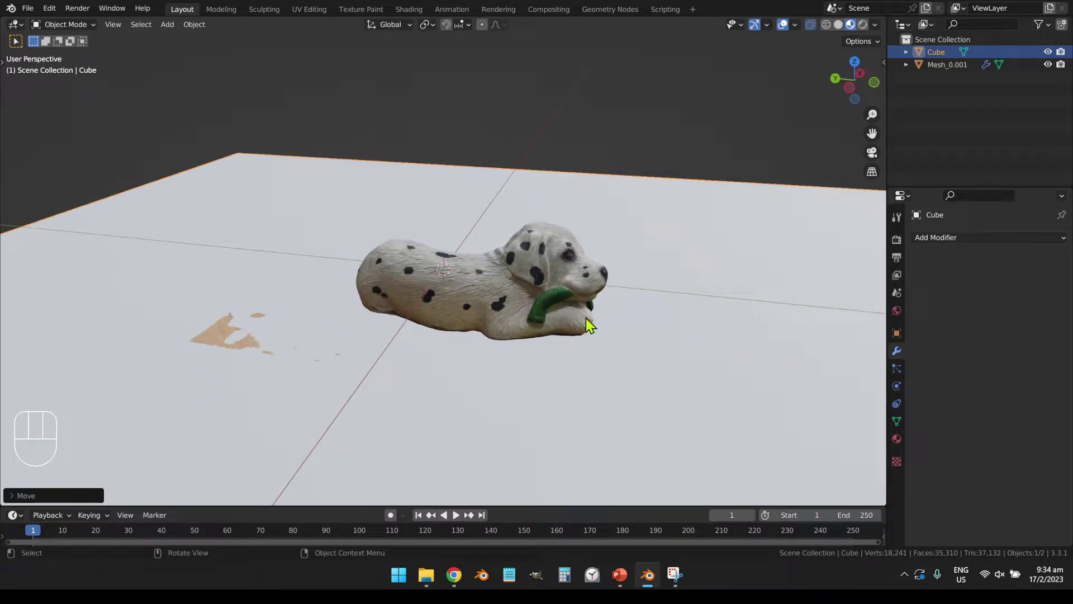
{"action": "left_click", "coordinate": [706, 186]}
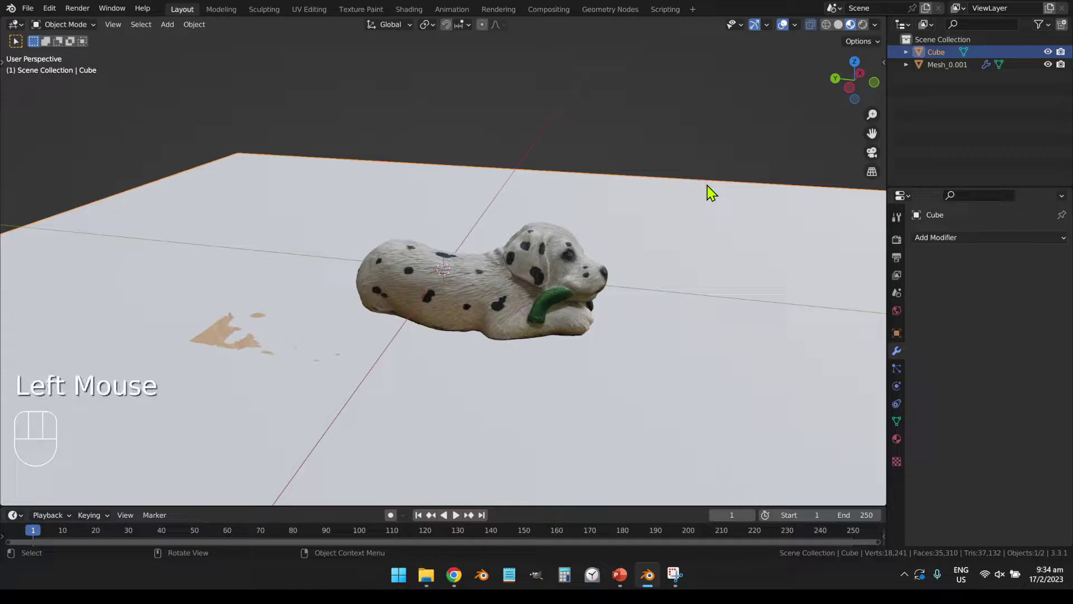
{"action": "key", "text": "r"}
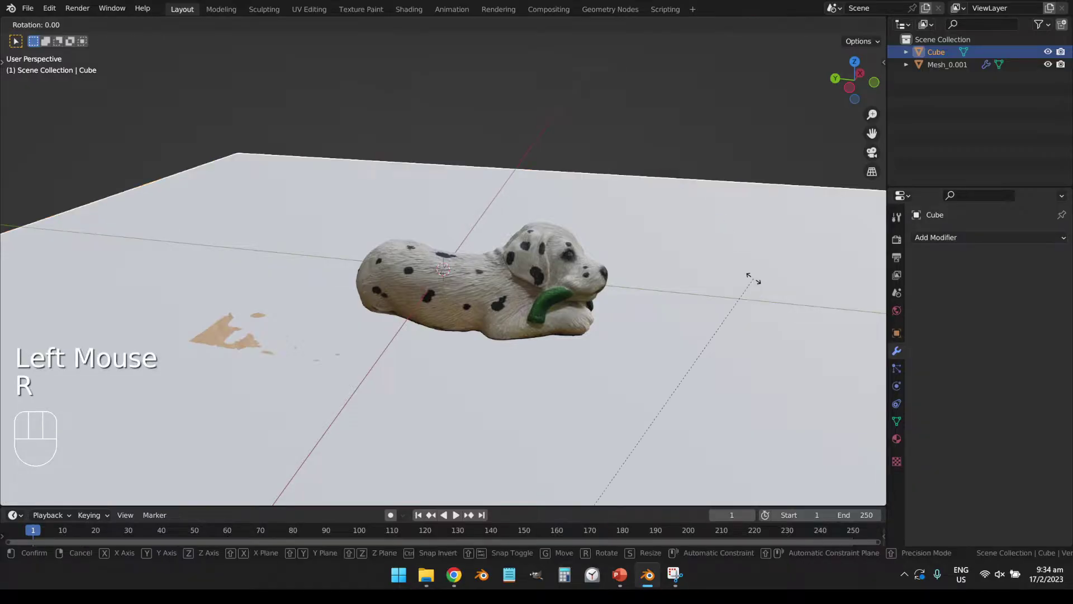
{"action": "key", "text": "Escape"}
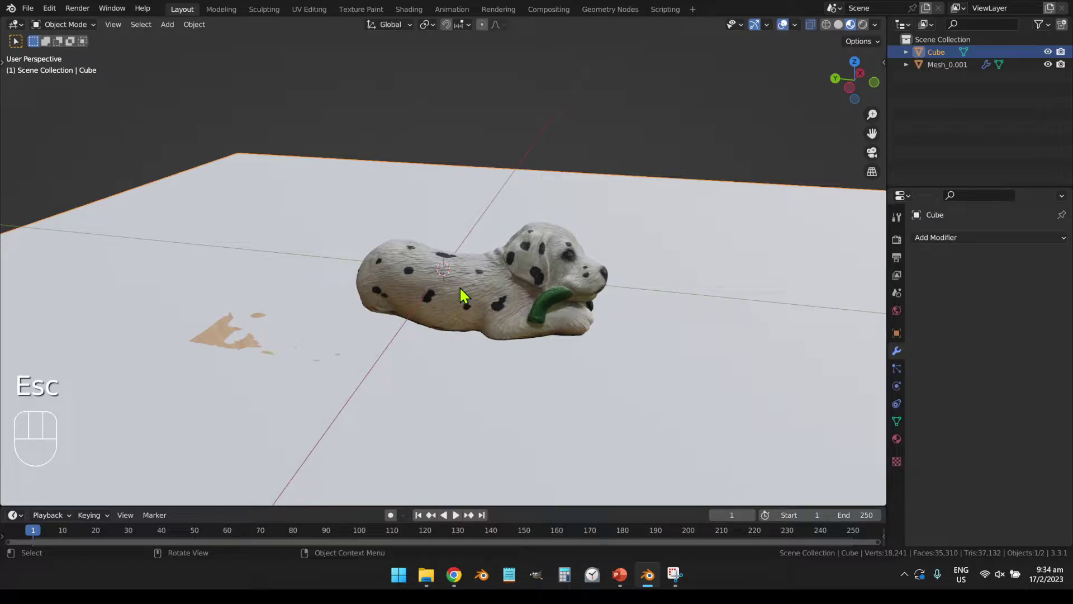
{"action": "left_click", "coordinate": [719, 199]}
{"action": "key", "text": "r"}
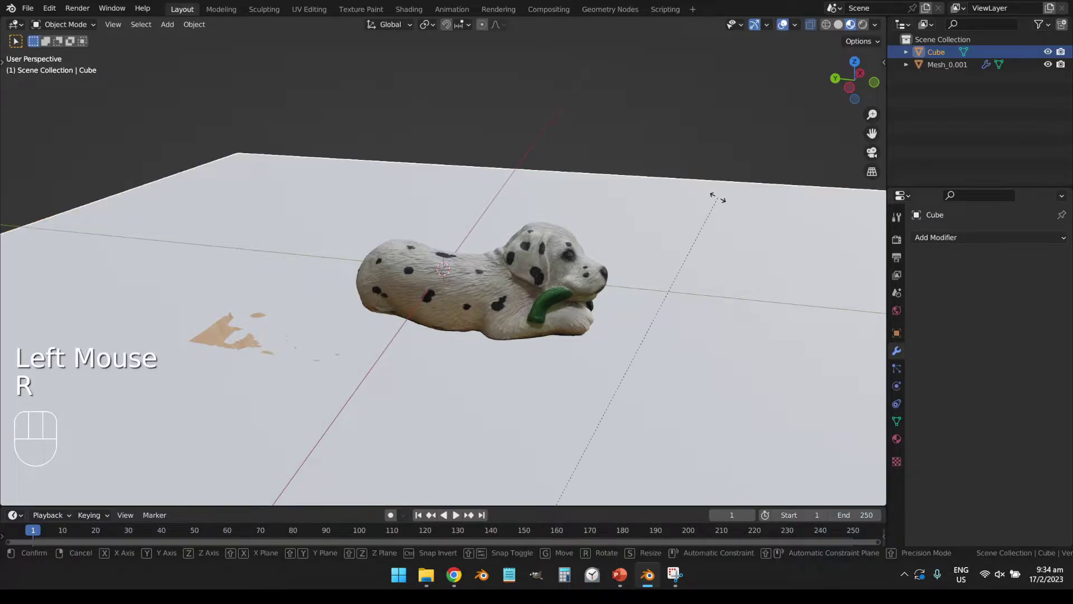
{"action": "key", "text": "x"}
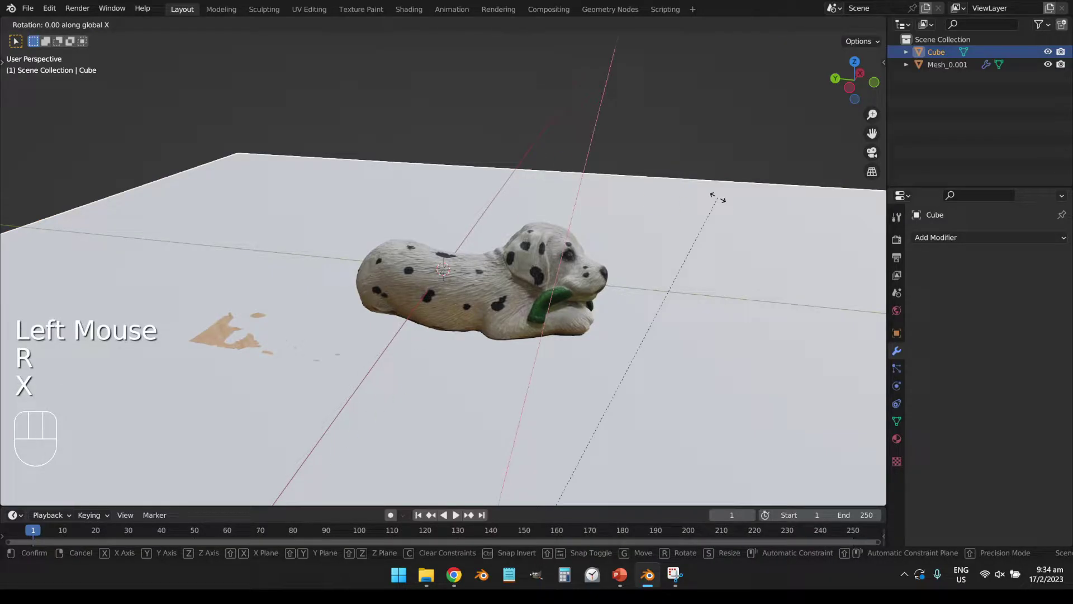
{"action": "key", "text": "shift"}
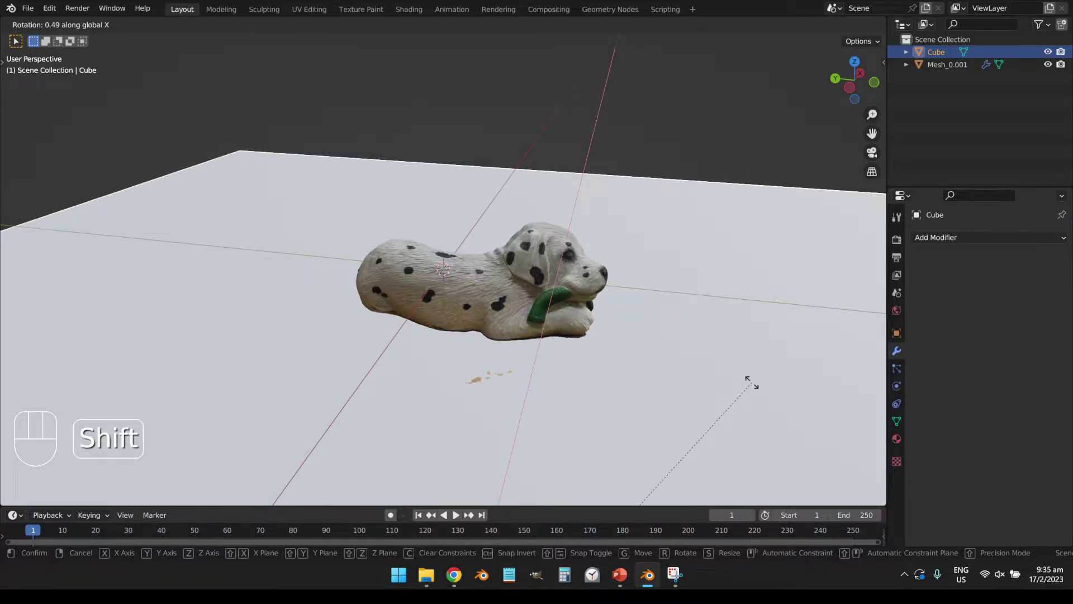
{"action": "left_click", "coordinate": [751, 385], "text": "shift"}
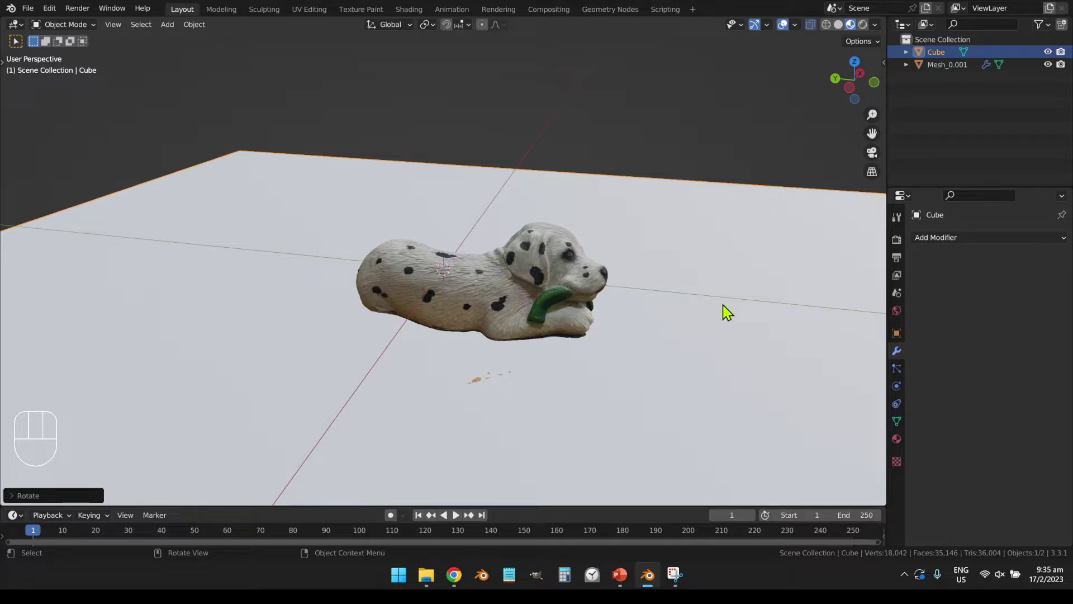
Step: Readjust the cube's height along Z so it trims the puppy's base evenly
{"action": "key", "text": "g"}
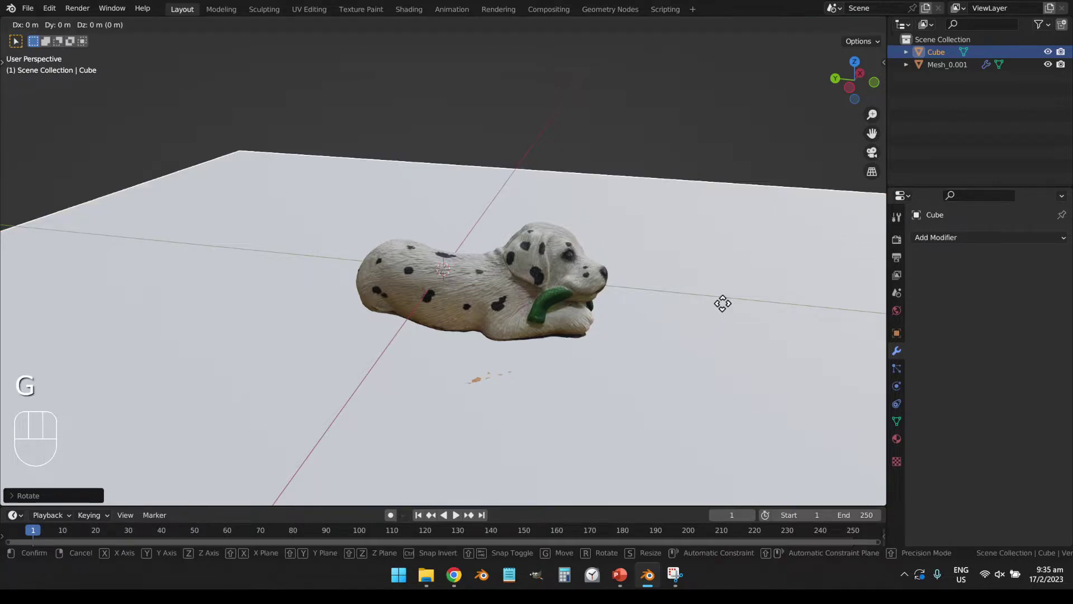
{"action": "key", "text": "z"}
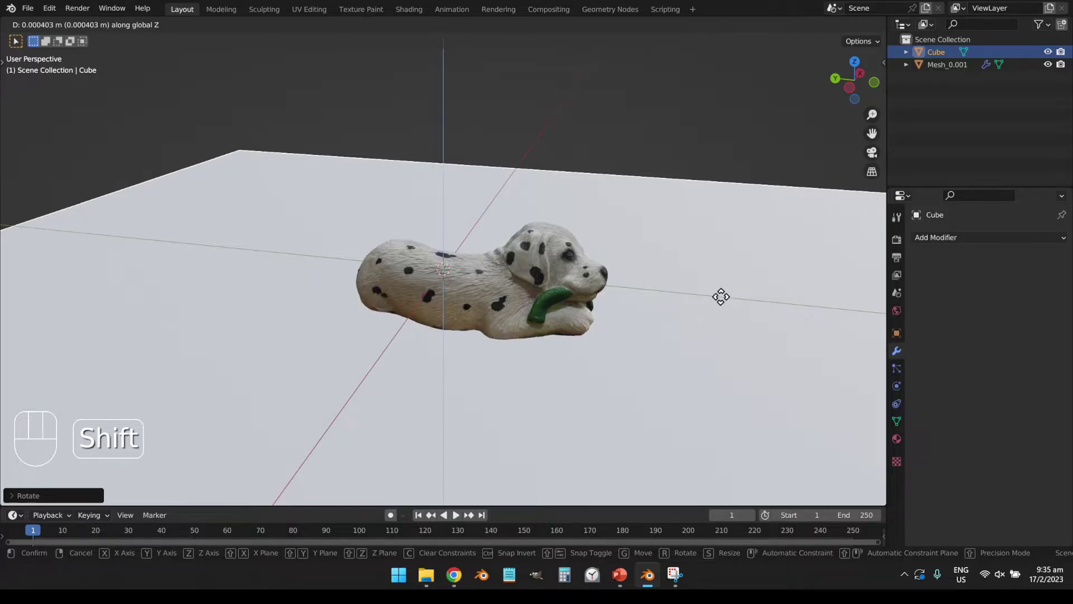
{"action": "left_click", "coordinate": [721, 297], "text": "shift"}
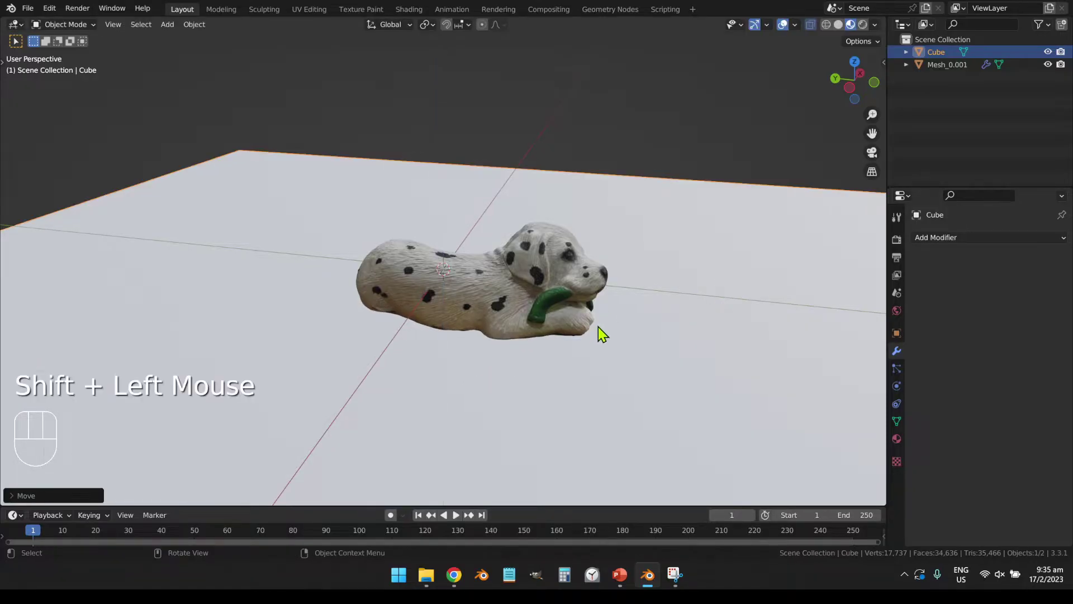
{"action": "middle_click_drag", "start_coordinate": [602, 330], "coordinate": [536, 336]}
Step: Apply the Boolean modifier on Mesh_0.001, baking the cut in at 34,636 faces
{"action": "left_click", "coordinate": [525, 279]}
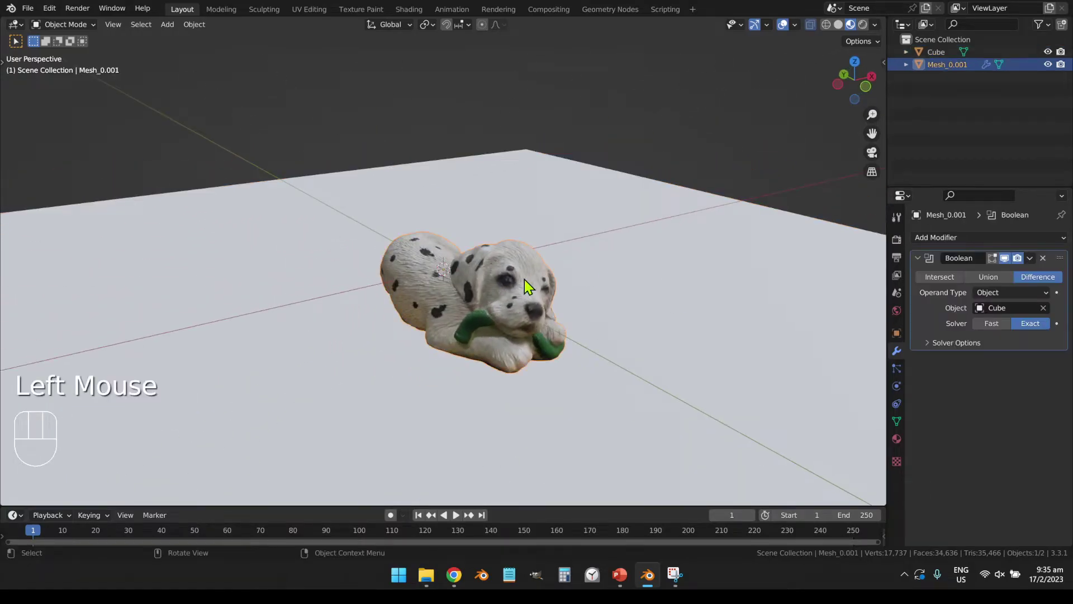
{"action": "left_click", "coordinate": [1030, 259]}
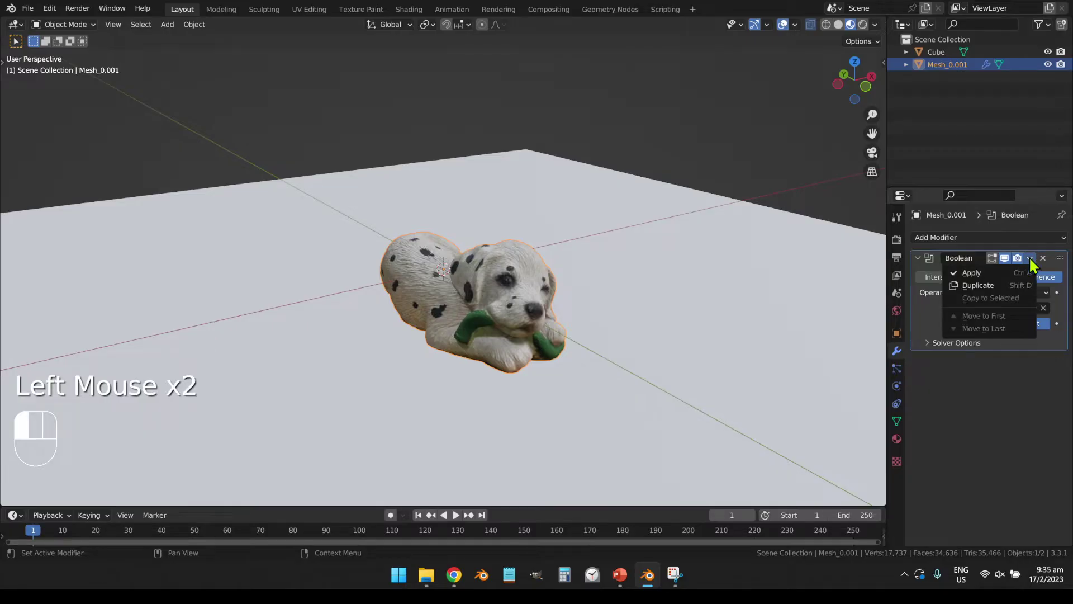
{"action": "left_click", "coordinate": [996, 273]}
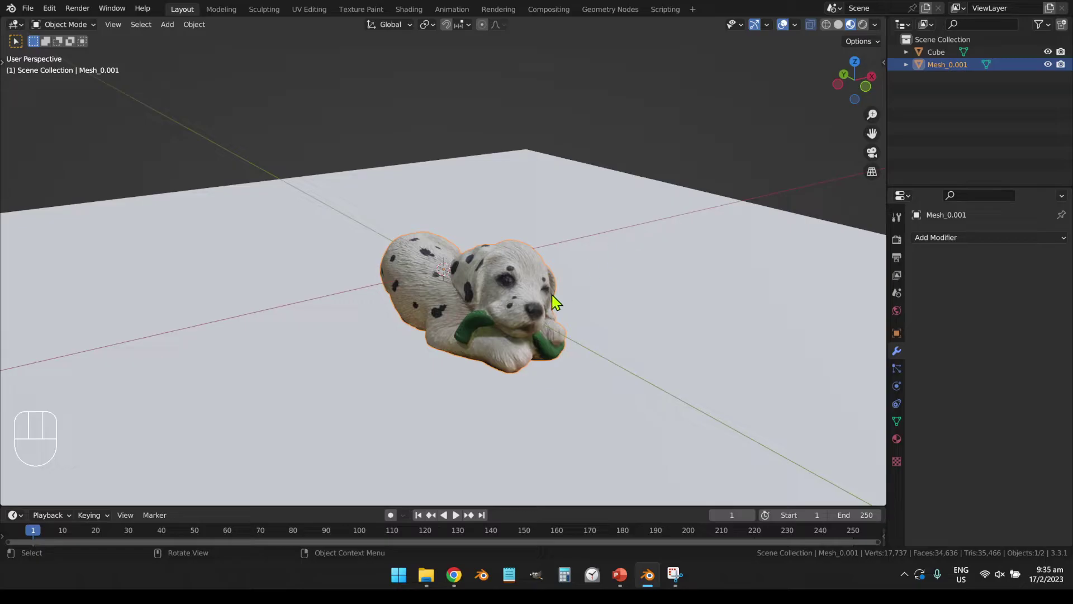
{"action": "left_click", "coordinate": [673, 245]}
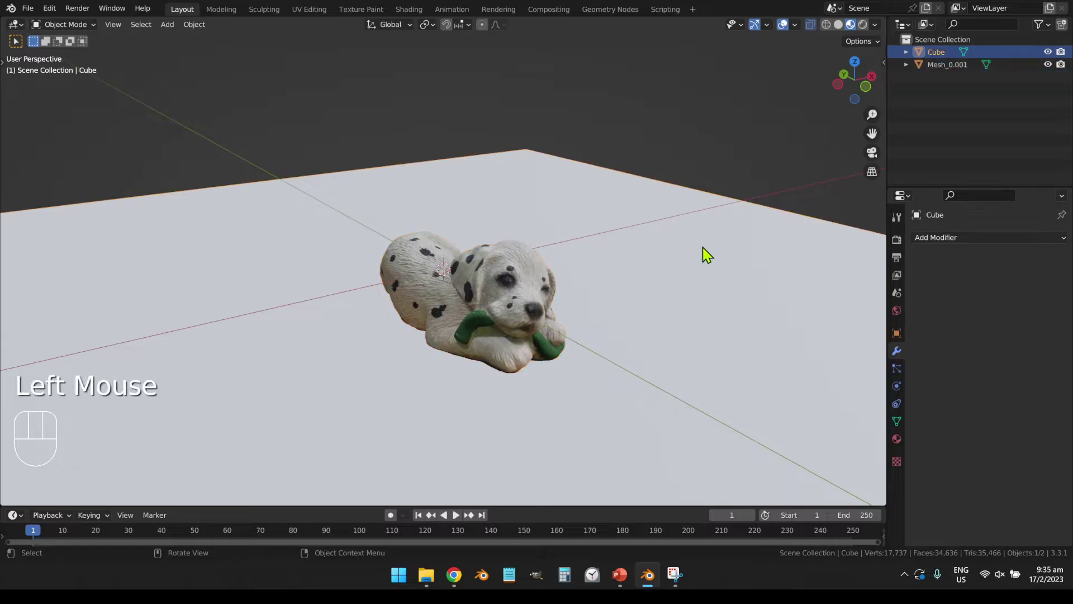
Step: Delete the Cube and orbit around to inspect the puppy's flat filled underside
{"action": "key", "text": "x"}
{"action": "left_click", "coordinate": [662, 278]}
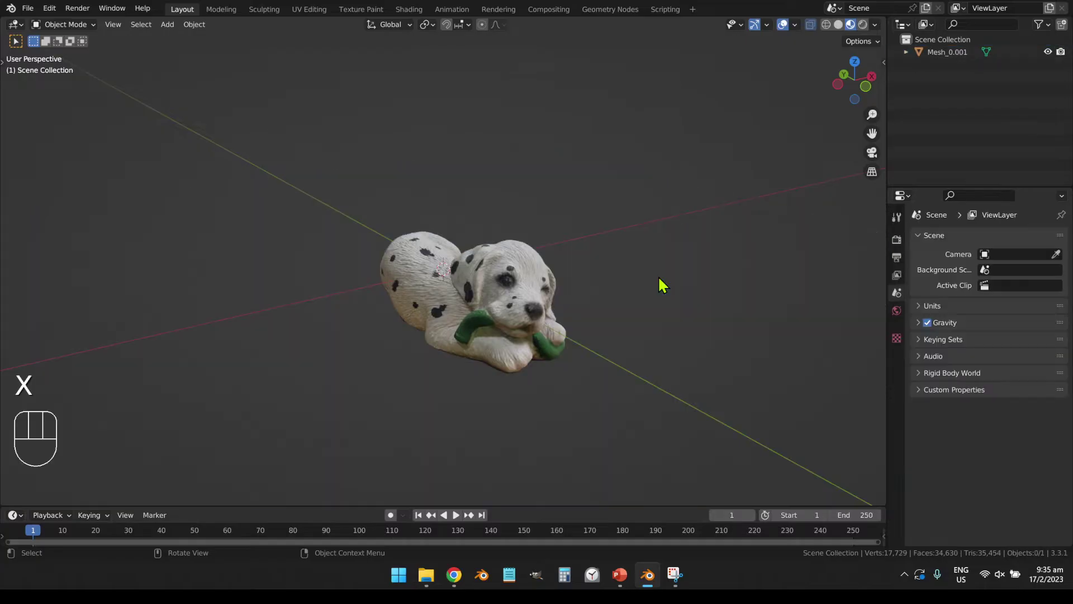
{"action": "middle_click_drag", "start_coordinate": [573, 328], "coordinate": [500, 263]}
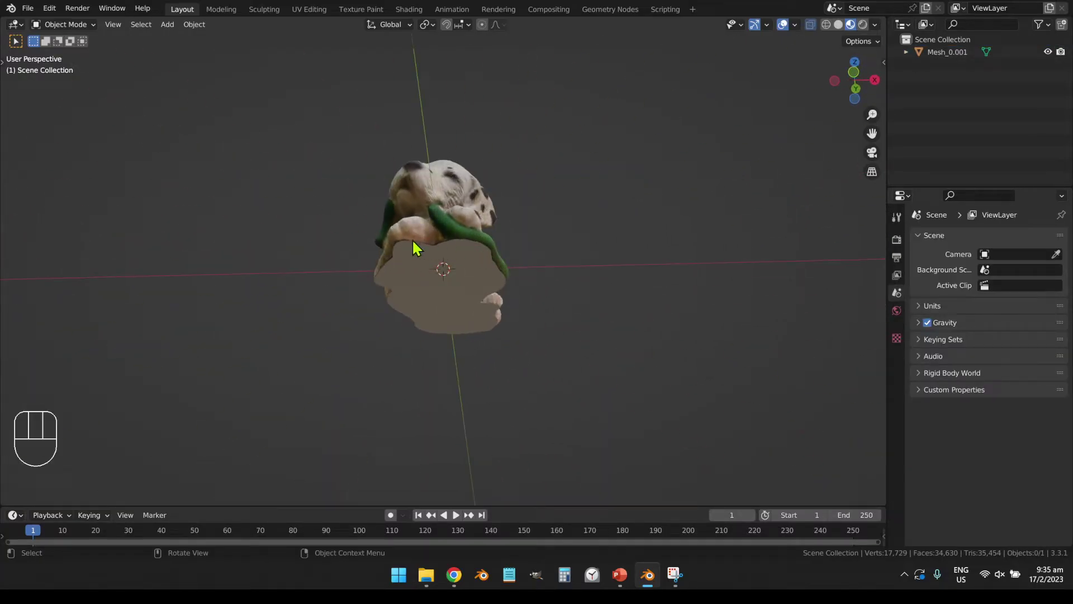
{"action": "middle_click_drag", "start_coordinate": [498, 282], "coordinate": [383, 238]}
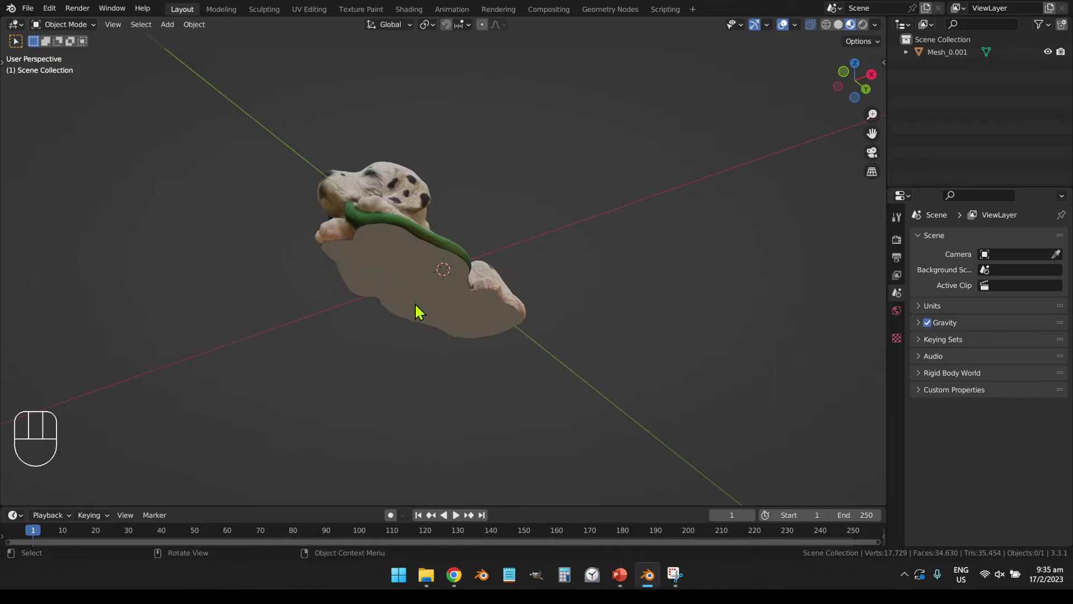
{"action": "middle_click_drag", "start_coordinate": [419, 274], "coordinate": [504, 349]}
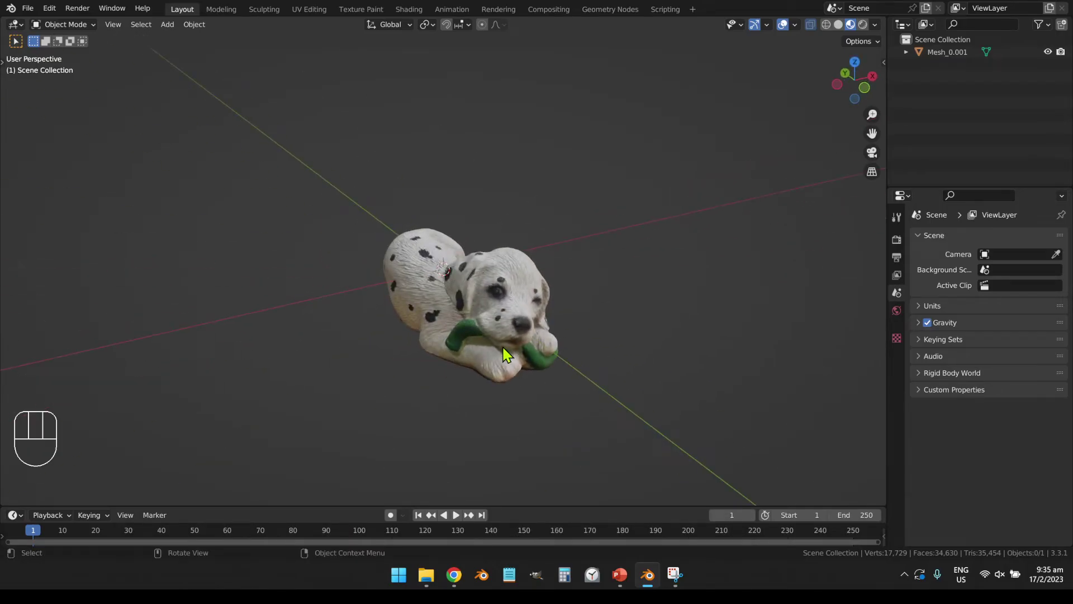